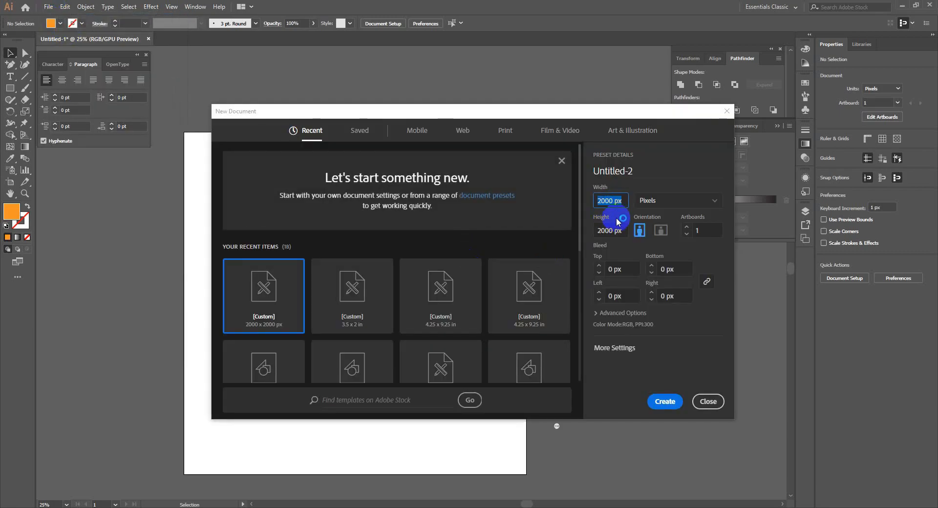
Create a new 2000 x 2000 px square document.
{"action": "left_click", "coordinate": [616, 222]}
{"action": "left_click", "coordinate": [656, 361]}
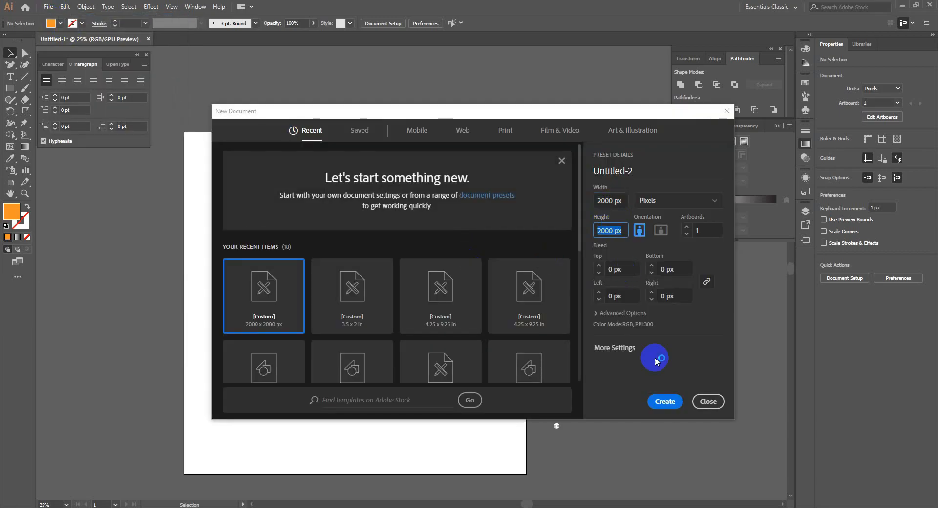
{"action": "left_click", "coordinate": [664, 402]}
Draw a no-stroke rectangle covering the whole artboard.
{"action": "left_click", "coordinate": [9, 89]}
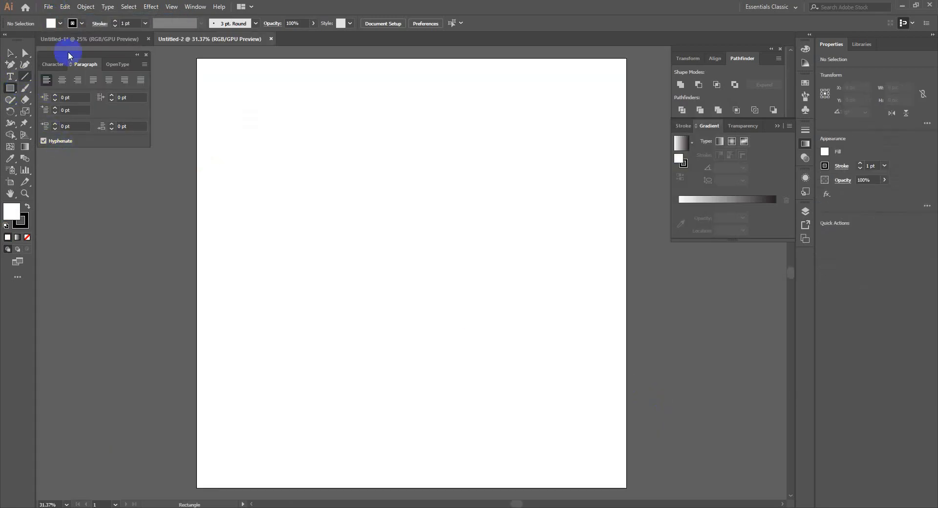
{"action": "left_click", "coordinate": [51, 23]}
{"action": "left_click", "coordinate": [362, 4]}
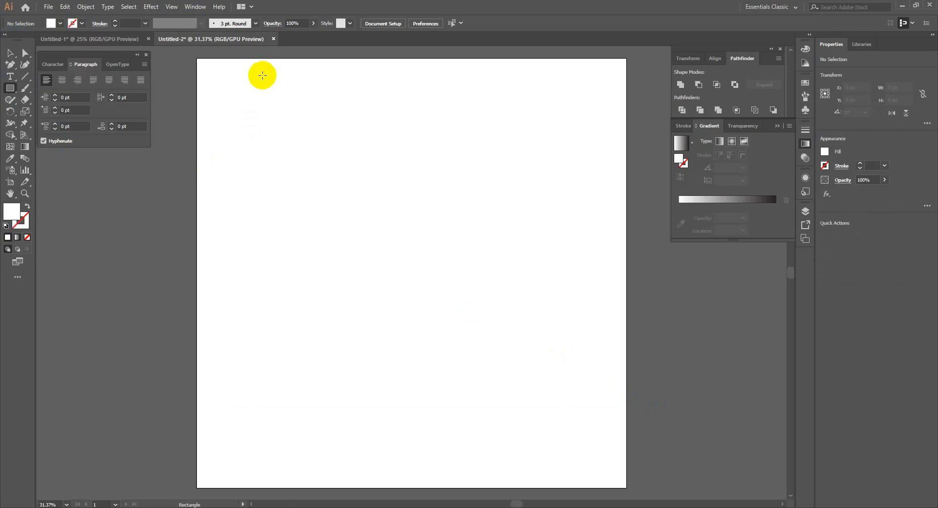
{"action": "left_click_drag", "start_coordinate": [196, 59], "coordinate": [626, 487]}
Offset the rectangle's path by -75 px to make an inset copy.
{"action": "left_click", "coordinate": [84, 7]}
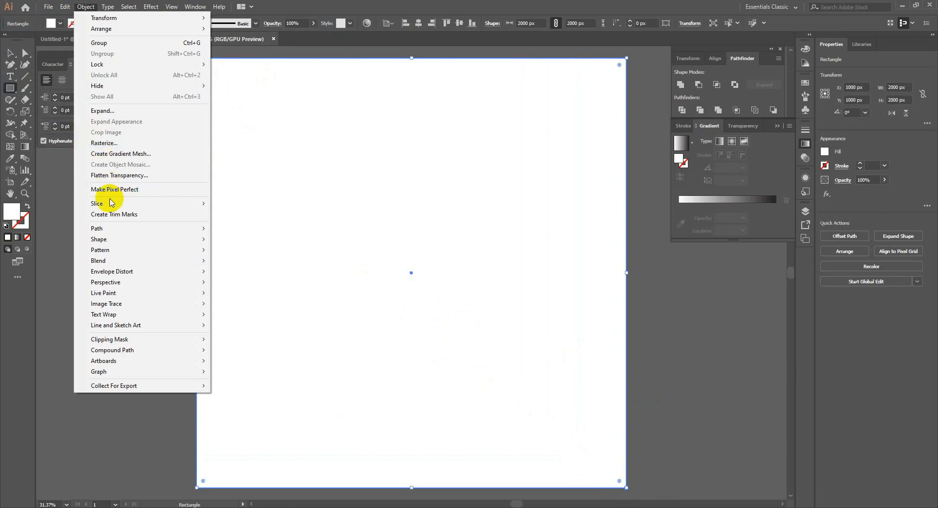
{"action": "mouse_move", "coordinate": [186, 234]}
{"action": "left_click", "coordinate": [241, 264]}
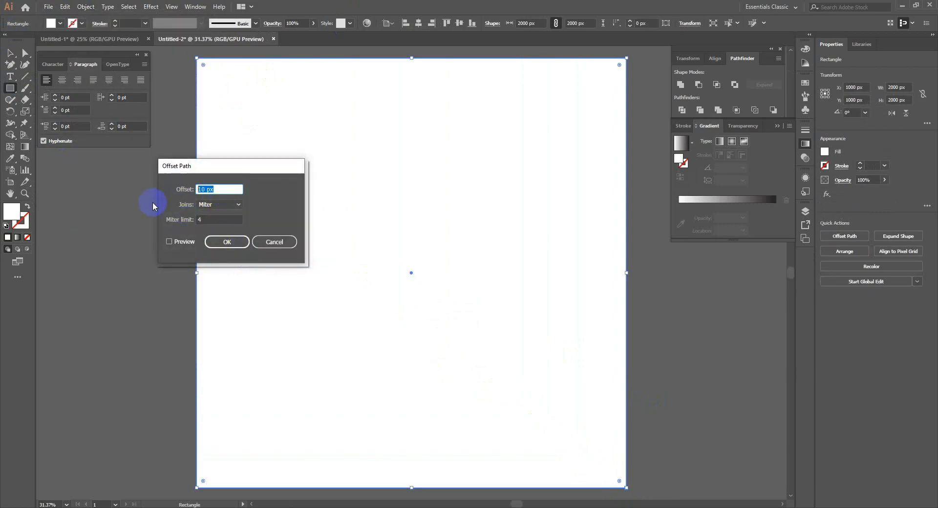
{"action": "type", "text": "-75"}
{"action": "left_click", "coordinate": [187, 243]}
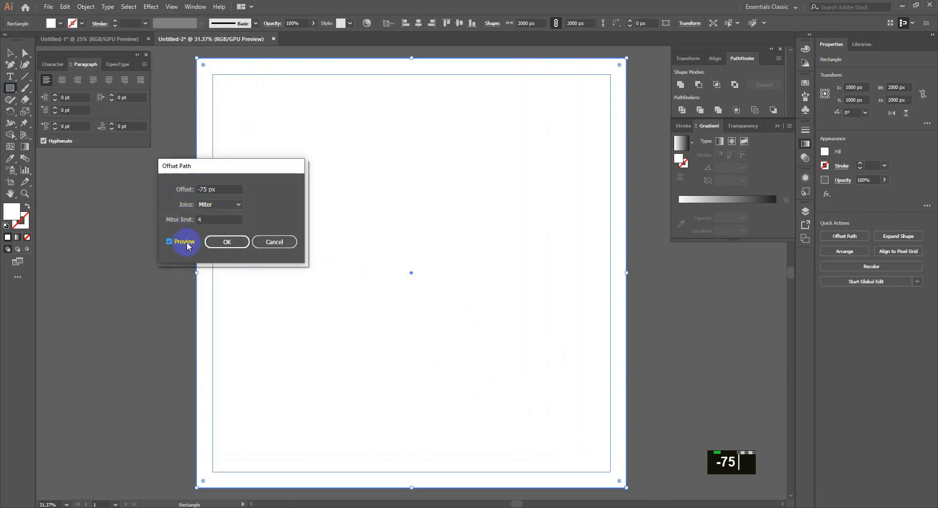
{"action": "left_click", "coordinate": [208, 242]}
Turn the inset path into locked guides, then select the white background rectangle.
{"action": "key", "text": "ctrl+5"}
{"action": "key", "text": "ctrl+2"}
{"action": "key", "text": "v"}
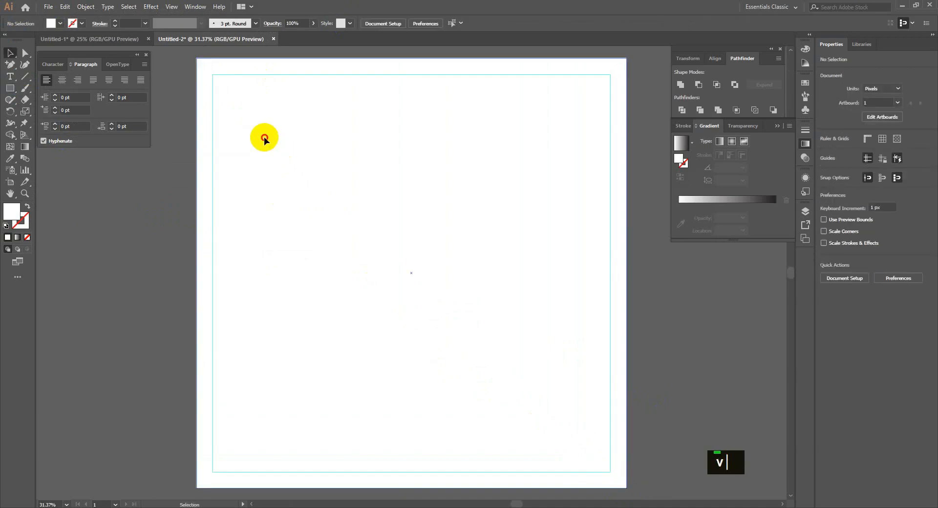
{"action": "left_click", "coordinate": [264, 138]}
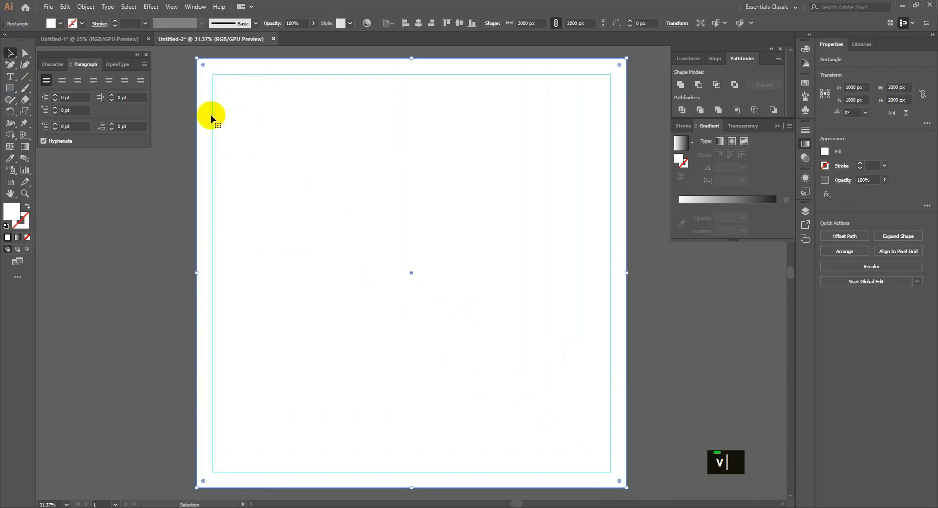
Add the text LOGO HERE at 100 pt in capitals.
{"action": "key", "text": "ctrl+2"}
{"action": "key", "text": "t"}
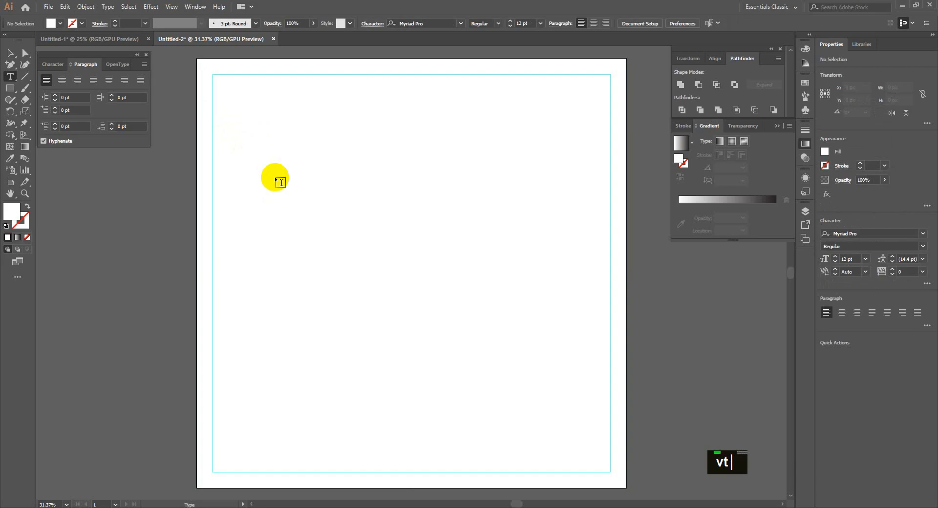
{"action": "left_click", "coordinate": [274, 177]}
{"action": "type", "text": "10"}
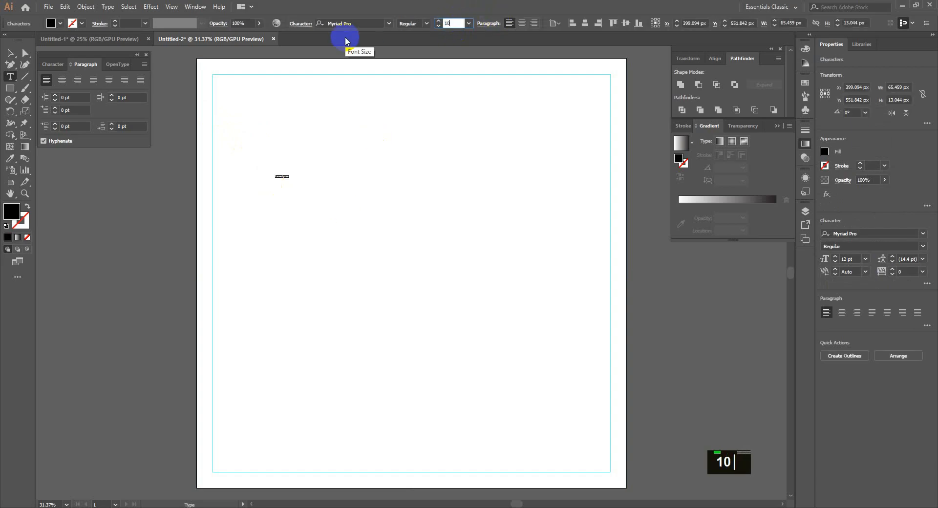
{"action": "type", "text": "0"}
{"action": "key", "text": "Return"}
{"action": "key", "text": "Caps_Lock"}
{"action": "type", "text": "LOGO"}
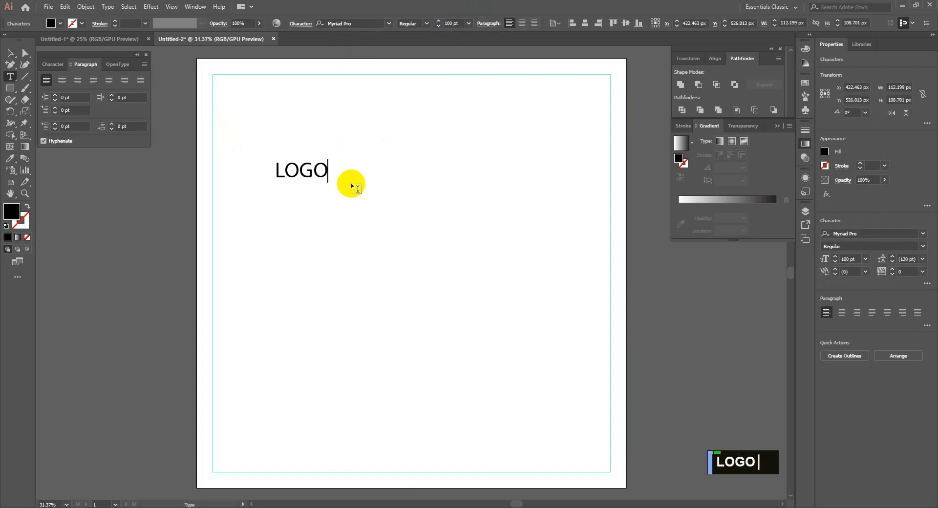
{"action": "type", "text": "HERE"}
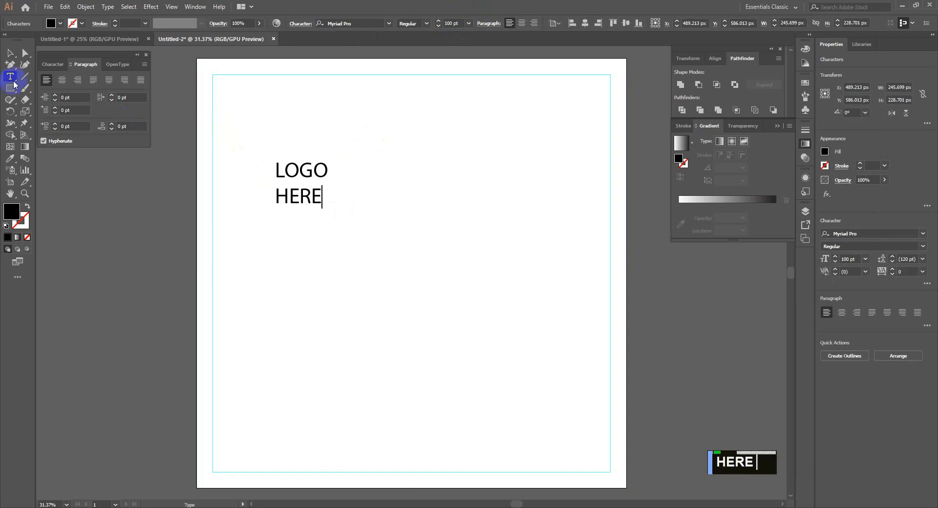
{"action": "left_click", "coordinate": [11, 53]}
Set LOGO HERE to Montserrat Bold with tight 88 pt leading.
{"action": "type", "text": "MONTSE"}
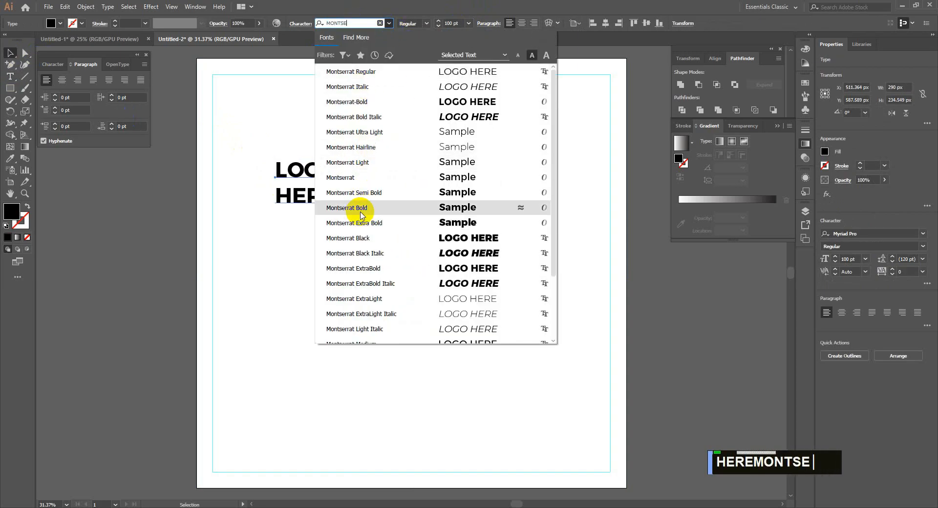
{"action": "left_click", "coordinate": [346, 210]}
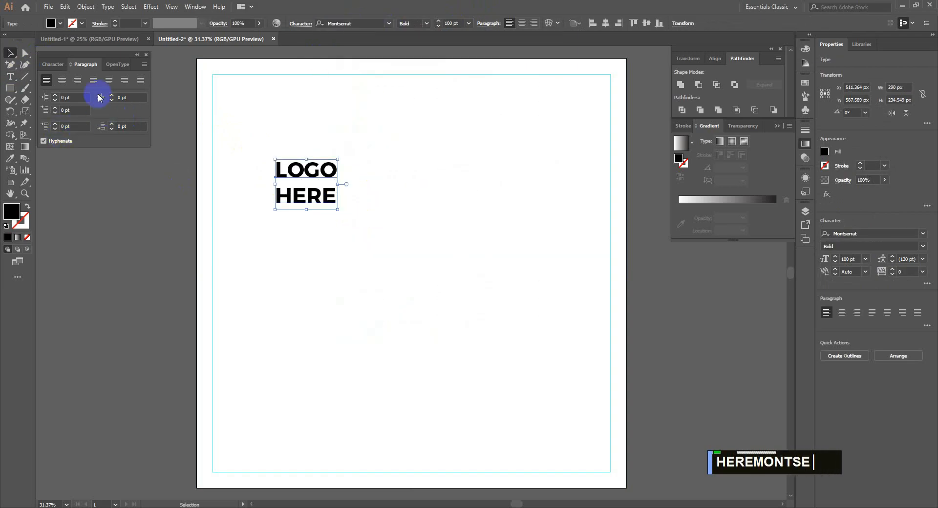
{"action": "left_click", "coordinate": [54, 64]}
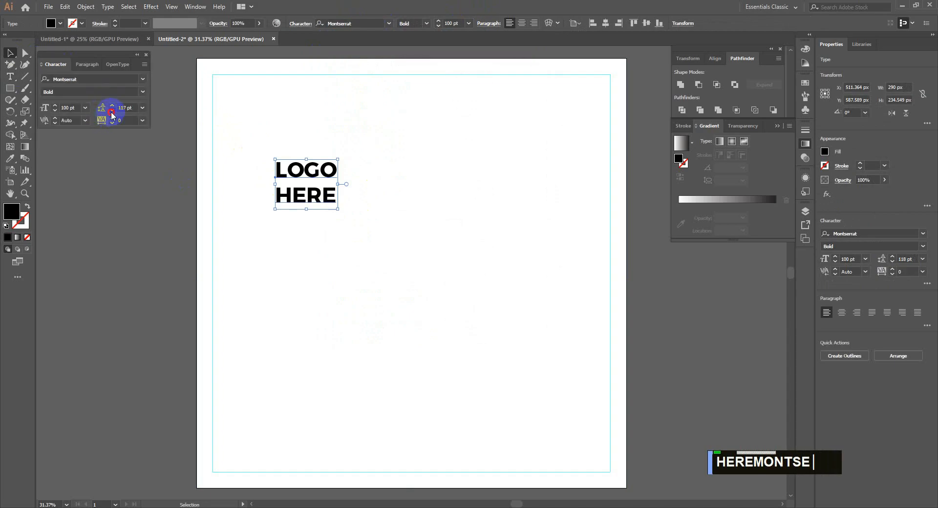
{"action": "left_click", "coordinate": [112, 111]}
Colour LOGO HERE dark grey and move it to the top-left margin corner.
{"action": "left_click", "coordinate": [51, 23]}
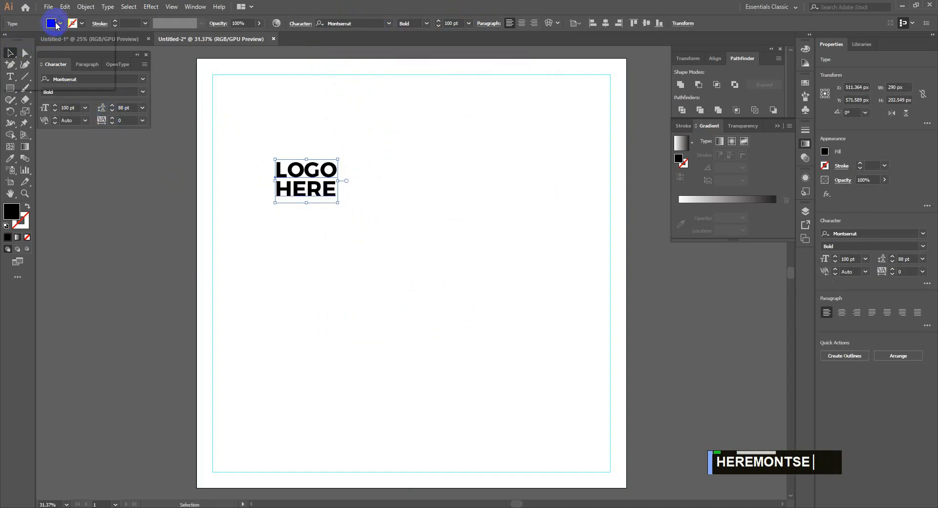
{"action": "left_click", "coordinate": [27, 68]}
{"action": "left_click", "coordinate": [318, 194]}
{"action": "left_click_drag", "start_coordinate": [319, 195], "coordinate": [256, 107]}
{"action": "left_click", "coordinate": [272, 115], "text": "shift"}
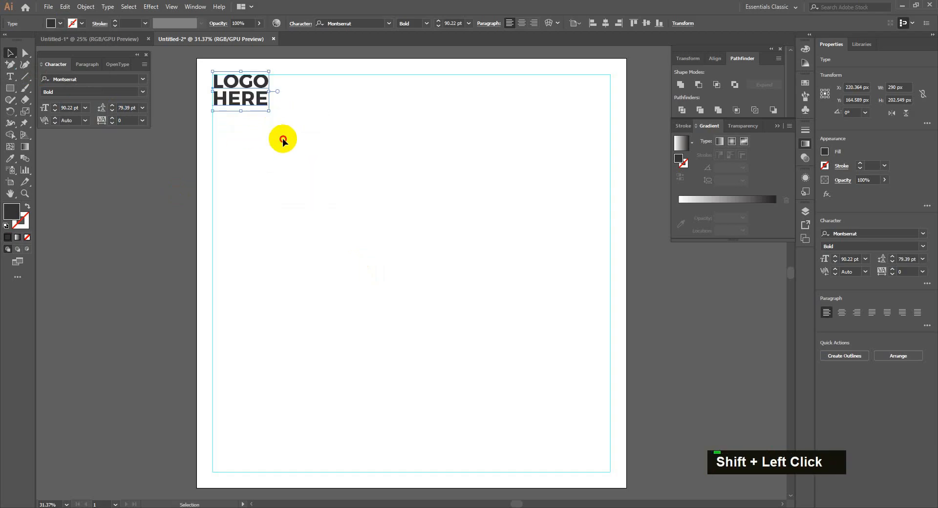
{"action": "left_click_drag", "start_coordinate": [398, 230], "coordinate": [375, 217]}
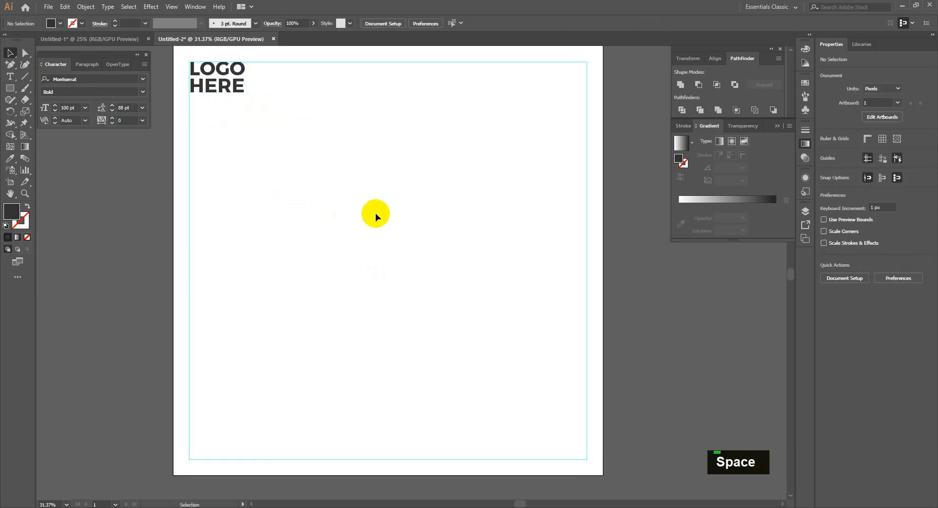
Draw a closed Pen shape from the bottom-left corner through a centre peak to the bottom-right.
{"action": "right_click", "coordinate": [10, 65]}
{"action": "left_click", "coordinate": [51, 100]}
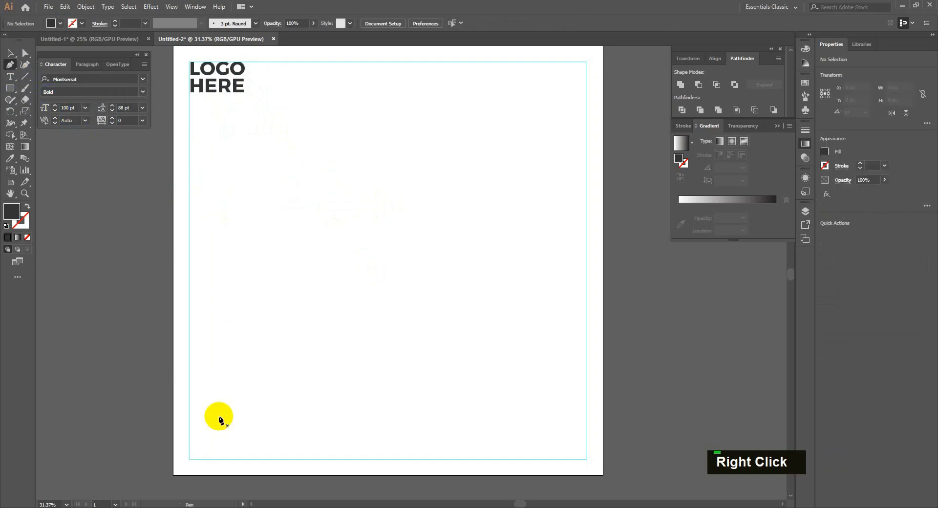
{"action": "left_click", "coordinate": [173, 474]}
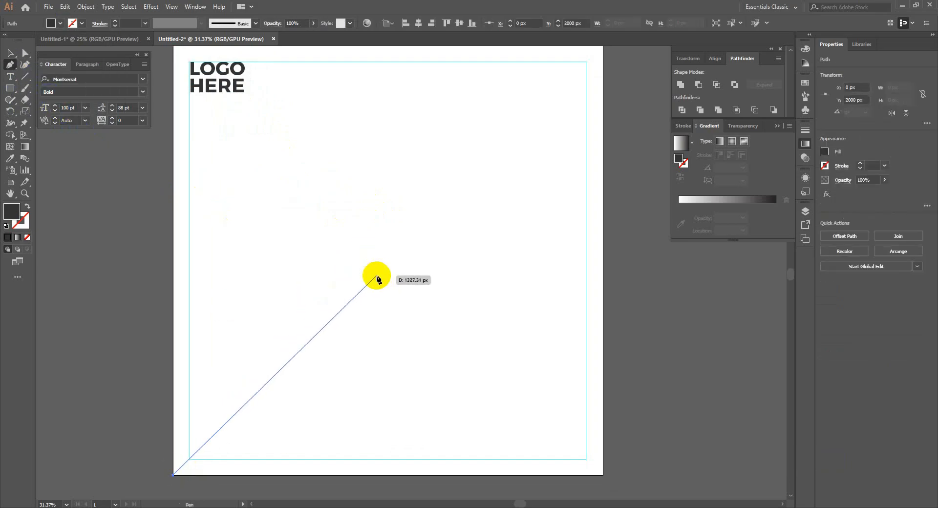
{"action": "left_click", "coordinate": [429, 249]}
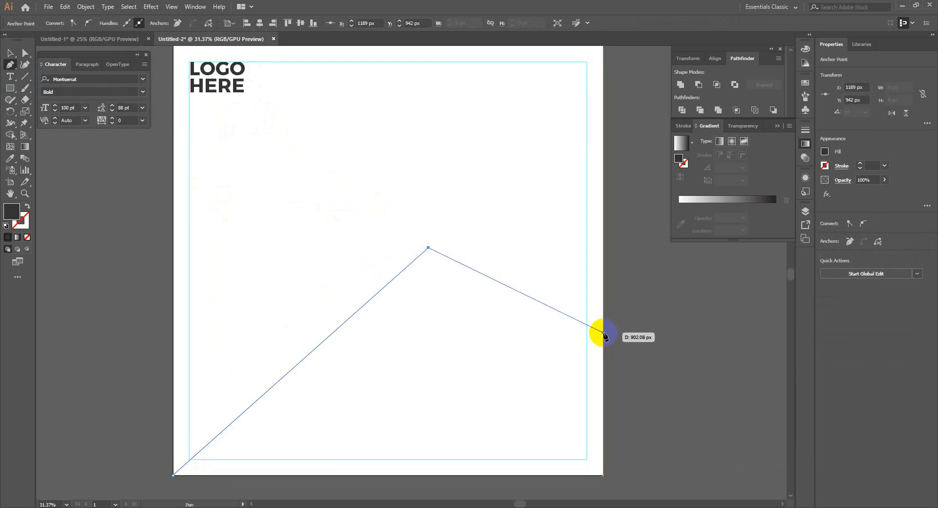
{"action": "left_click", "coordinate": [602, 334]}
{"action": "left_click", "coordinate": [602, 474]}
{"action": "double_click", "coordinate": [174, 474]}
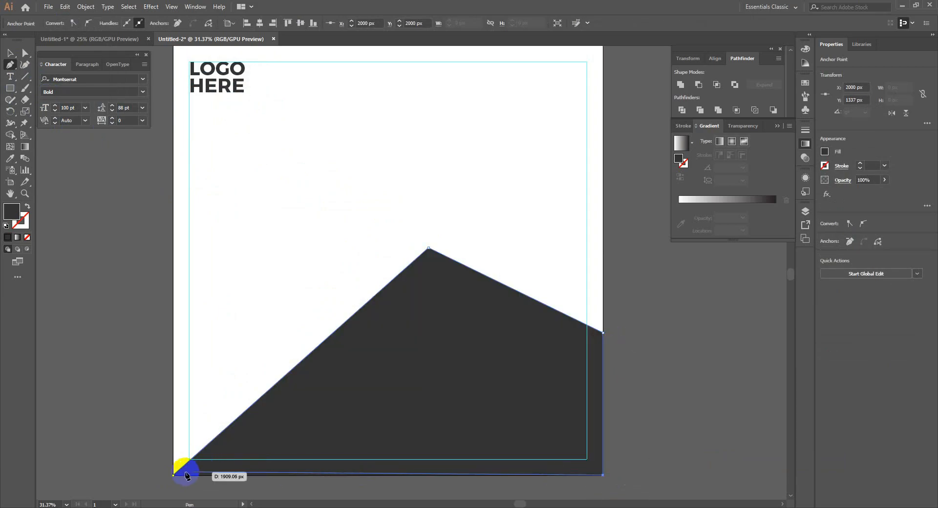
Fill the angled shape with orange.
{"action": "key", "text": "v"}
{"action": "left_click", "coordinate": [380, 327]}
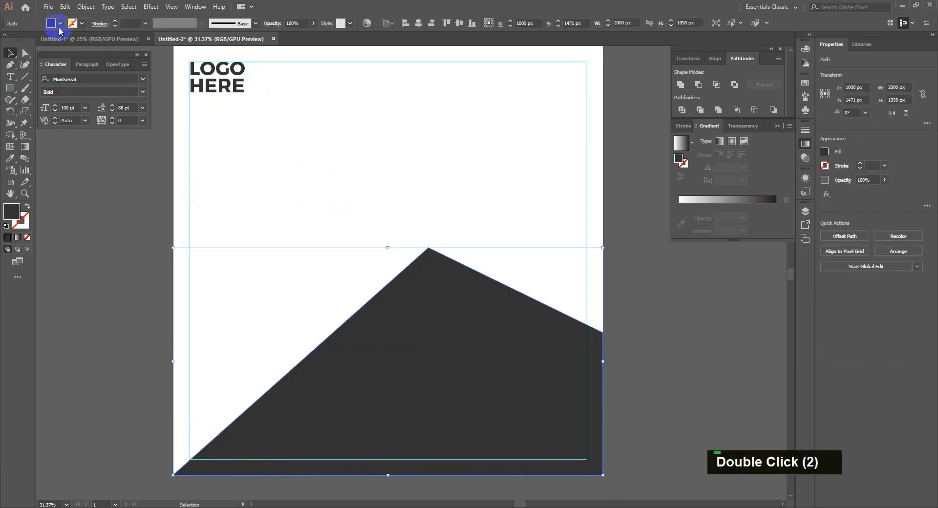
{"action": "left_click", "coordinate": [60, 24]}
{"action": "left_click", "coordinate": [91, 40]}
{"action": "left_click", "coordinate": [291, 220]}
{"action": "left_click", "coordinate": [313, 211]}
Paste the blue SUV photo from Untitled-1, enlarge it proportionally and align it within the margins.
{"action": "left_click", "coordinate": [89, 39]}
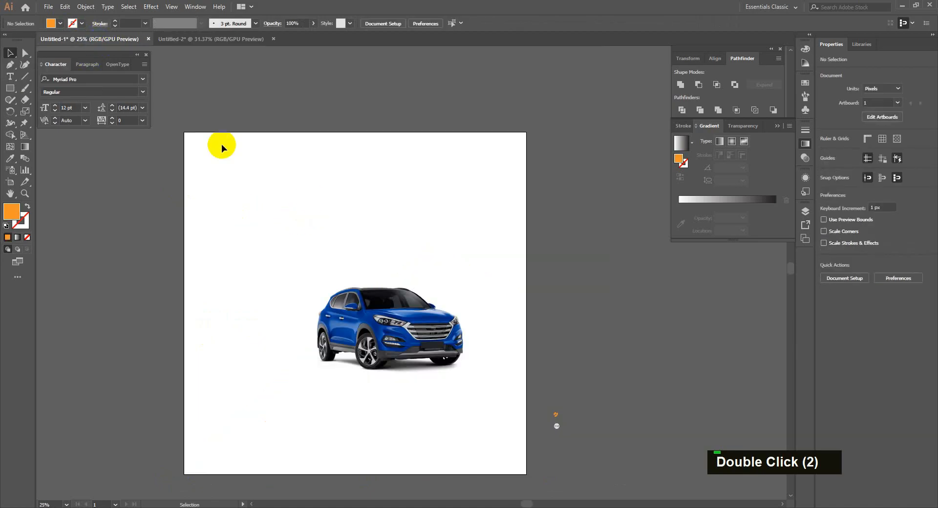
{"action": "key", "text": "ctrl+c"}
{"action": "left_click", "coordinate": [211, 39]}
{"action": "key", "text": "ctrl+v"}
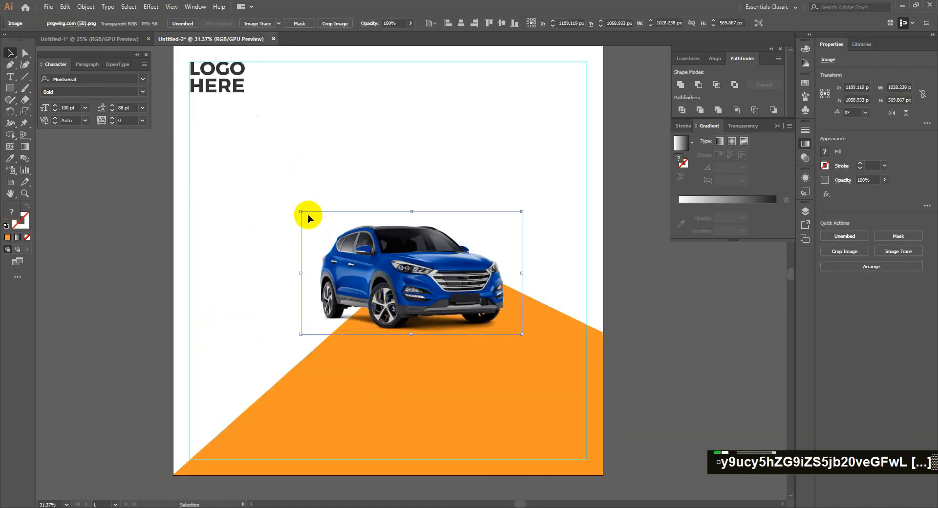
{"action": "left_click_drag", "start_coordinate": [308, 215], "coordinate": [217, 139]}
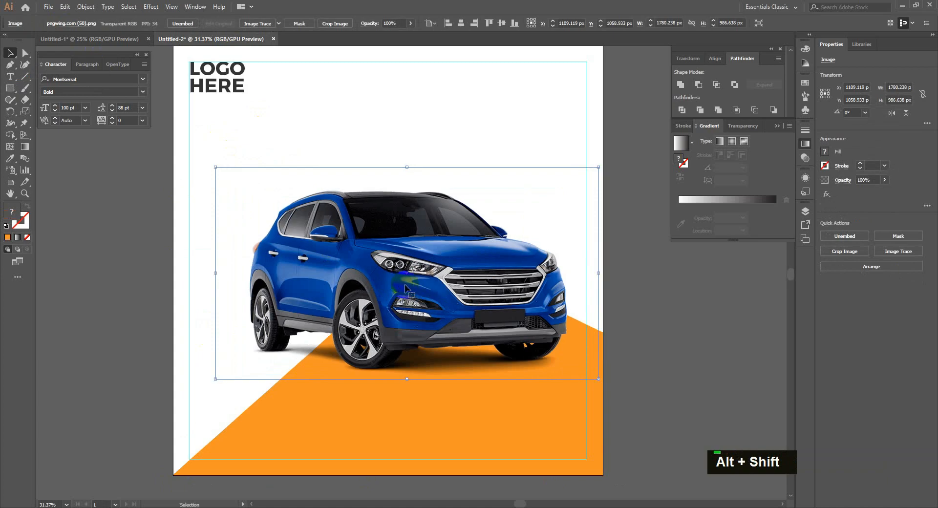
{"action": "left_click_drag", "start_coordinate": [413, 282], "coordinate": [420, 287]}
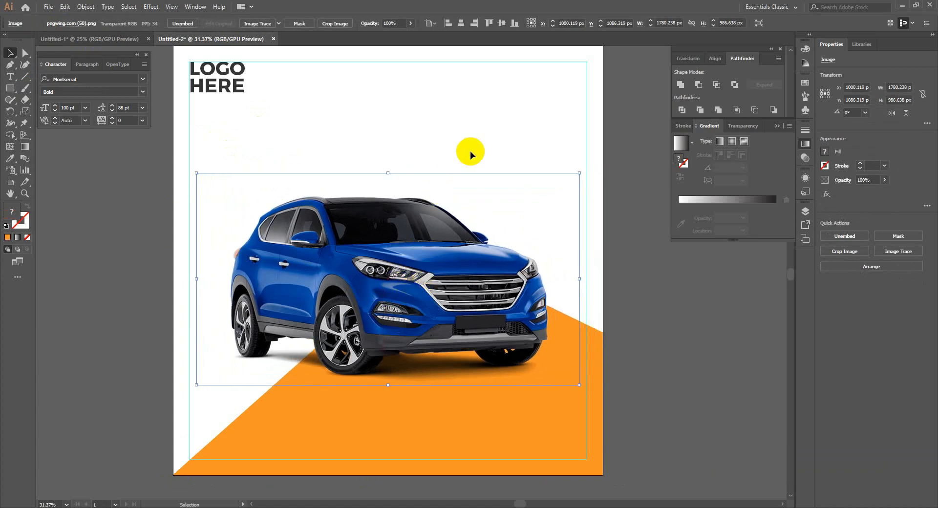
{"action": "left_click_drag", "start_coordinate": [430, 254], "coordinate": [429, 257]}
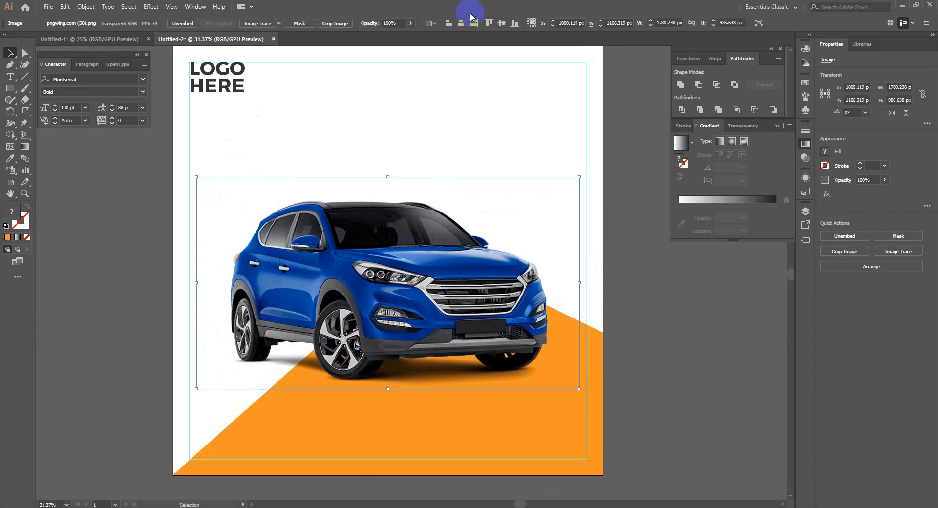
{"action": "left_click", "coordinate": [433, 107]}
Duplicate LOGO HERE and retype the copy as a two-line GET YOUR / DREAM CAR headline.
{"action": "key", "text": "t"}
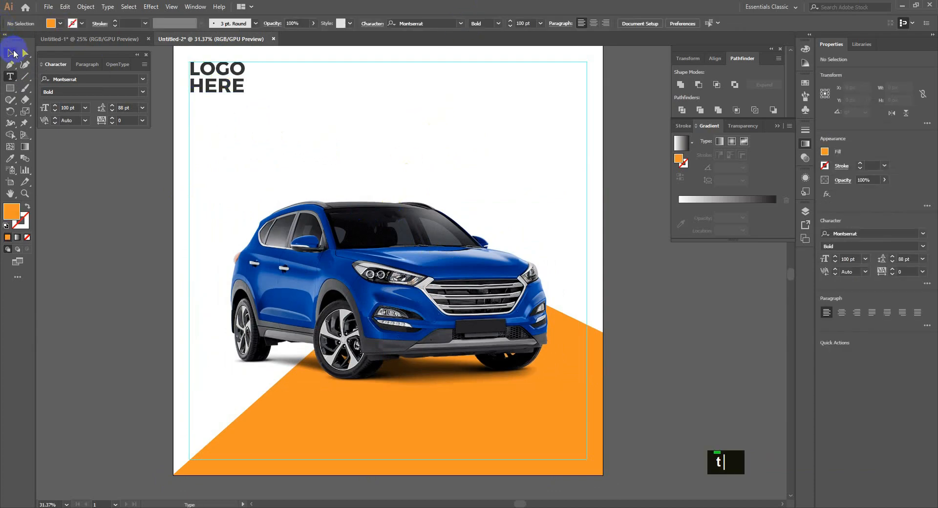
{"action": "left_click", "coordinate": [14, 51]}
{"action": "left_click_drag", "start_coordinate": [218, 83], "coordinate": [417, 132]}
{"action": "key", "text": "t"}
{"action": "left_click", "coordinate": [425, 129]}
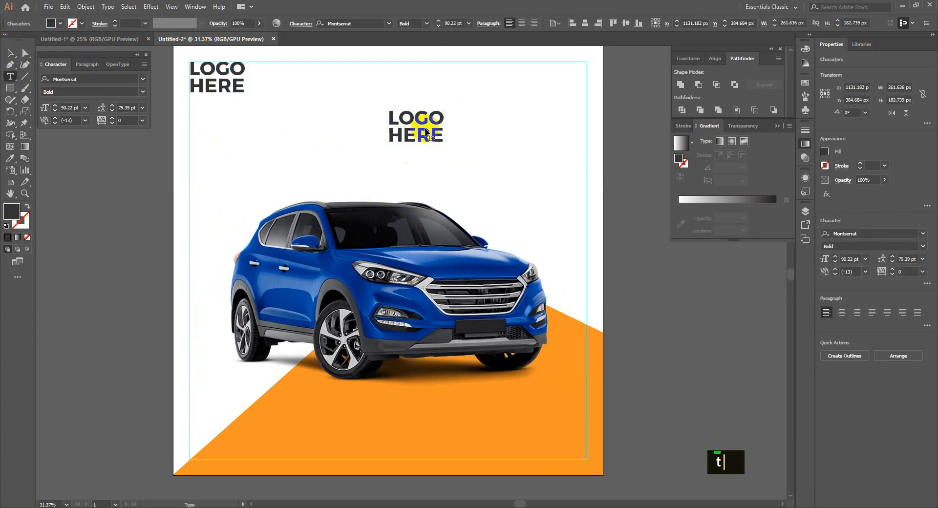
{"action": "key", "text": "ctrl+a"}
{"action": "type", "text": "g"}
{"action": "key", "text": "Caps_Lock"}
{"action": "key", "text": "BackSpace"}
{"action": "type", "text": "GET"}
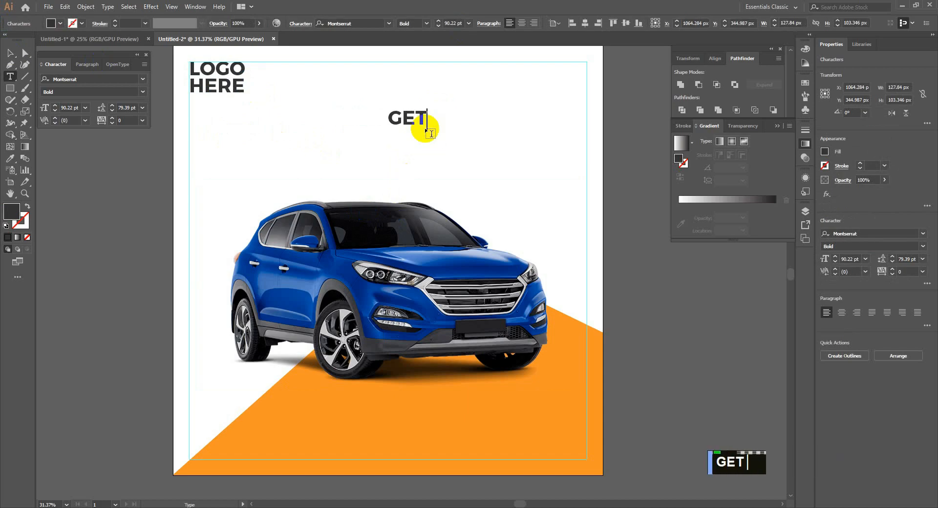
{"action": "type", "text": " YOUR"}
{"action": "key", "text": "Return"}
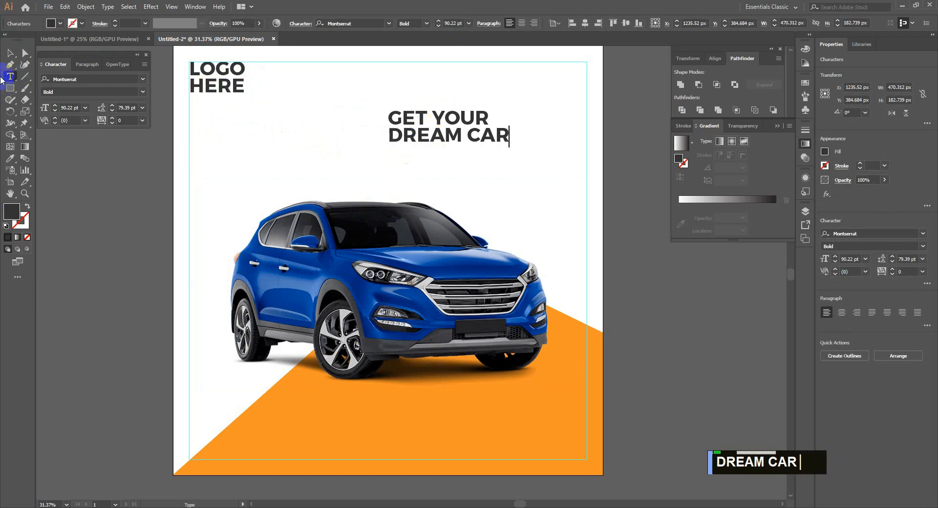
Make GET YOUR Light weight, enlarge the headline, right-align it and place it top right.
{"action": "triple_click", "coordinate": [450, 118]}
{"action": "left_click", "coordinate": [426, 24]}
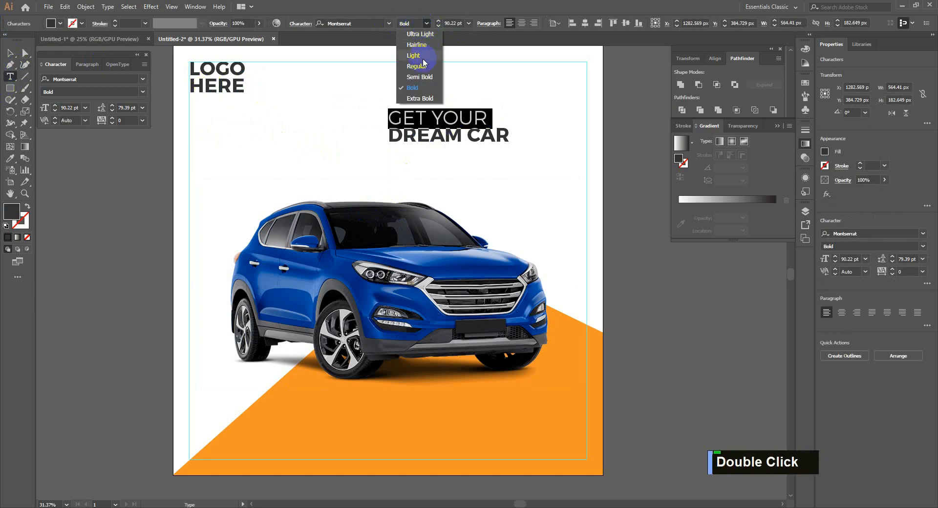
{"action": "left_click", "coordinate": [417, 59]}
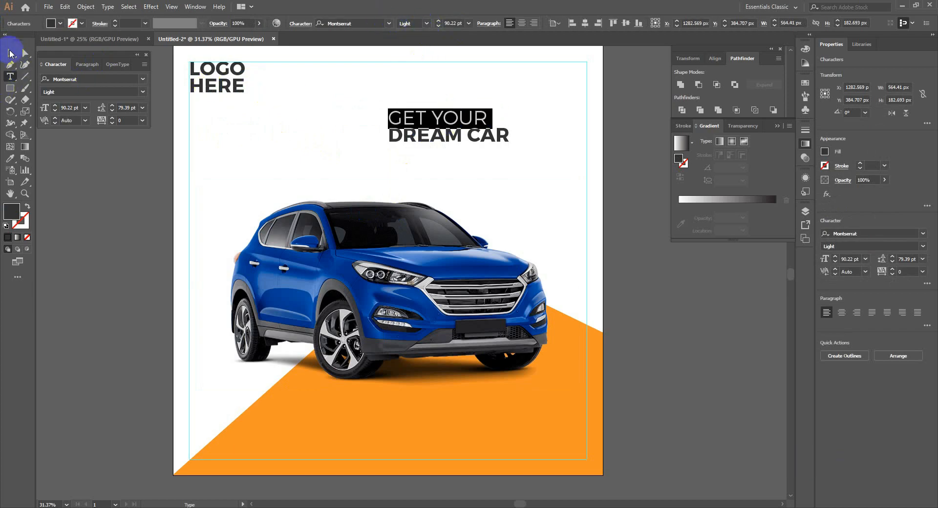
{"action": "left_click", "coordinate": [9, 53]}
{"action": "left_click_drag", "start_coordinate": [386, 145], "coordinate": [318, 170]}
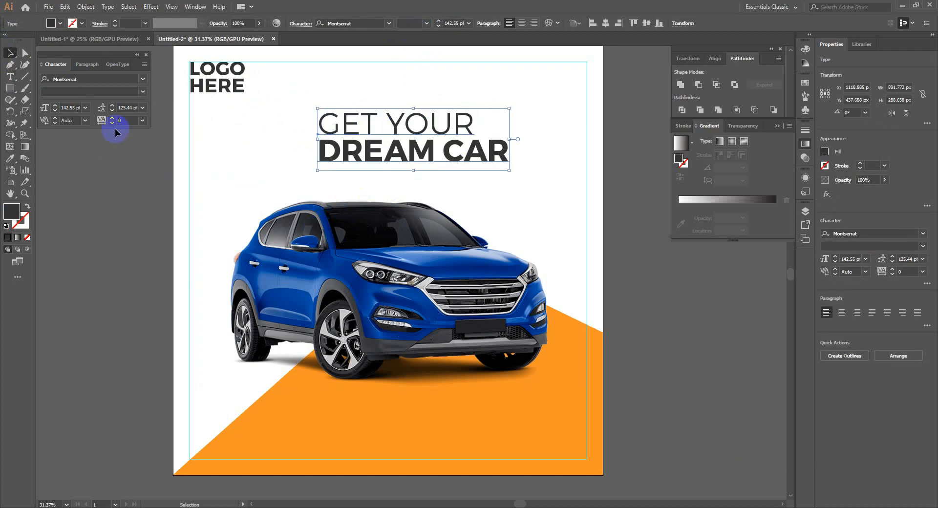
{"action": "left_click", "coordinate": [534, 23]}
{"action": "left_click_drag", "start_coordinate": [293, 143], "coordinate": [502, 142]}
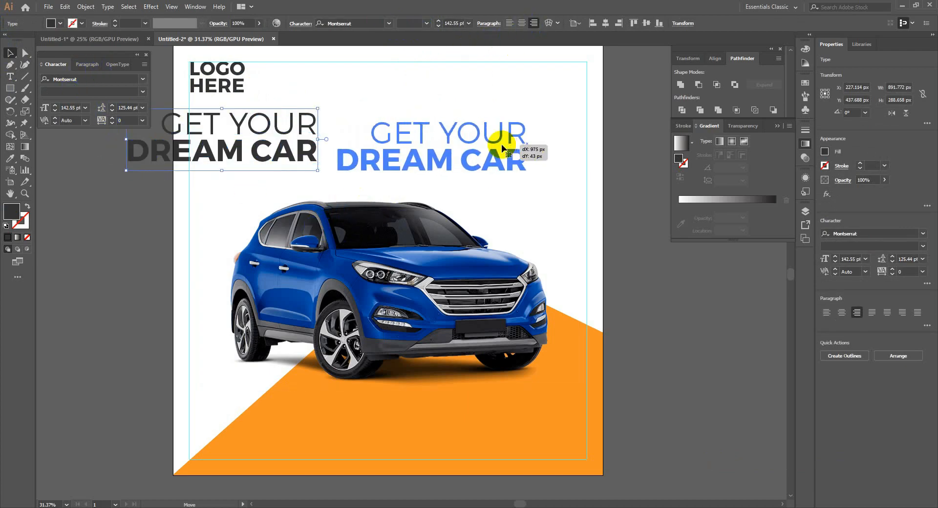
{"action": "left_click_drag", "start_coordinate": [420, 168], "coordinate": [556, 108]}
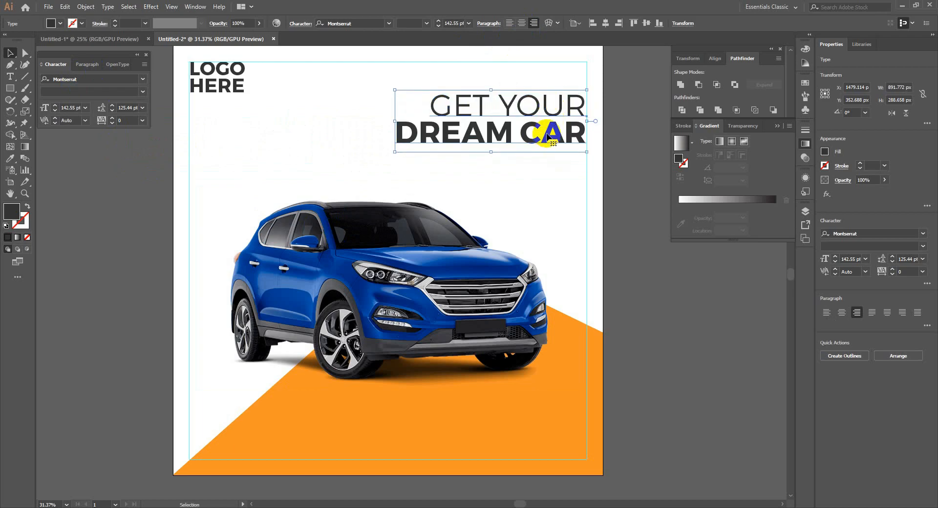
{"action": "mouse_move", "coordinate": [548, 139]}
{"action": "left_mouse_down"}
{"action": "mouse_move", "coordinate": [541, 171]}
{"action": "mouse_move", "coordinate": [548, 156]}
{"action": "left_mouse_up"}
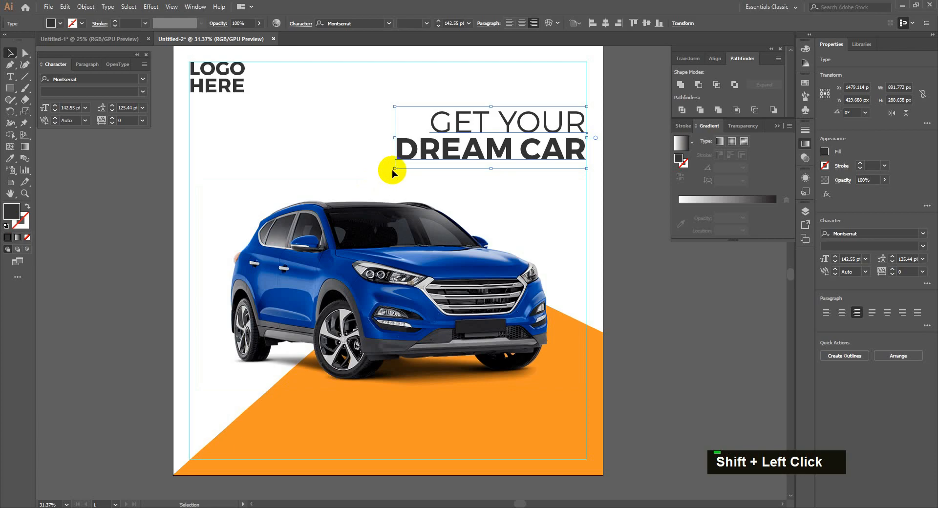
{"action": "left_click_drag", "start_coordinate": [394, 169], "coordinate": [384, 167]}
{"action": "left_click", "coordinate": [500, 178]}
Copy the FOLLOW US ON icon group from Untitled-1 into the ad's top-right corner.
{"action": "left_click_drag", "start_coordinate": [498, 138], "coordinate": [492, 159]}
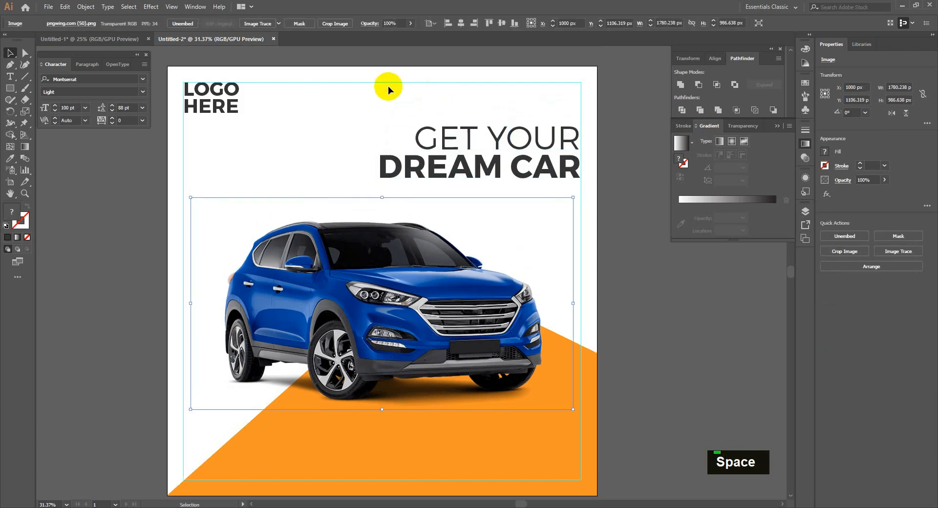
{"action": "left_click", "coordinate": [388, 88]}
{"action": "left_click", "coordinate": [105, 38]}
{"action": "left_click", "coordinate": [546, 362]}
{"action": "key", "text": "ctrl+c"}
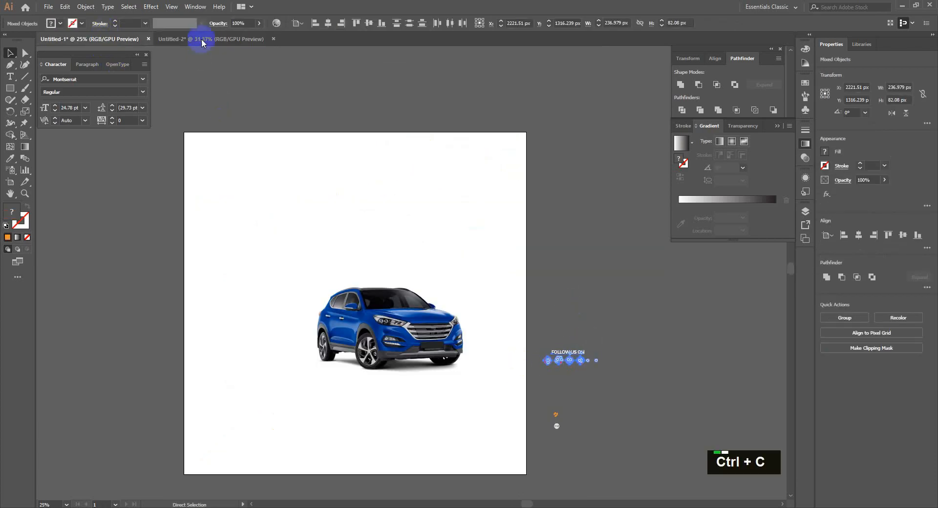
{"action": "left_click", "coordinate": [210, 38]}
{"action": "key", "text": "ctrl+v"}
{"action": "left_click_drag", "start_coordinate": [433, 267], "coordinate": [514, 109]}
{"action": "left_click", "coordinate": [603, 108]}
Make the FOLLOW US ON text dark.
{"action": "left_click", "coordinate": [552, 85]}
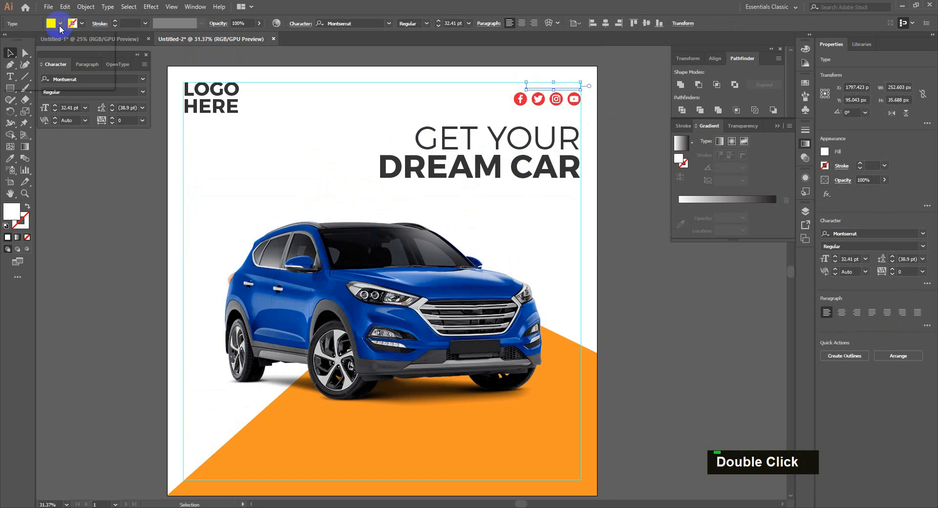
{"action": "left_click", "coordinate": [51, 24]}
{"action": "left_click", "coordinate": [30, 70]}
{"action": "left_click", "coordinate": [583, 217]}
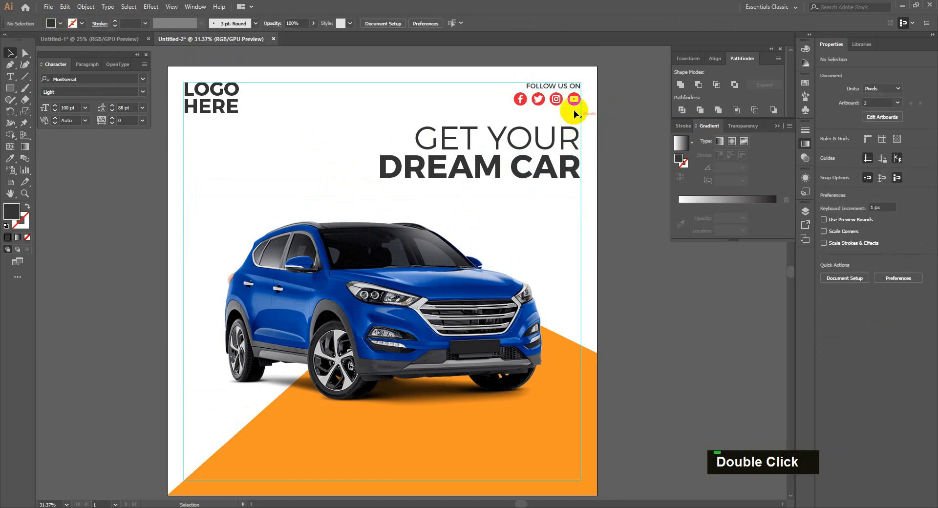
Recolour the four social icons with the angled shape's orange using Magic Wand and Eyedropper.
{"action": "right_click", "coordinate": [11, 65]}
{"action": "right_click", "coordinate": [10, 52]}
{"action": "left_click", "coordinate": [37, 63]}
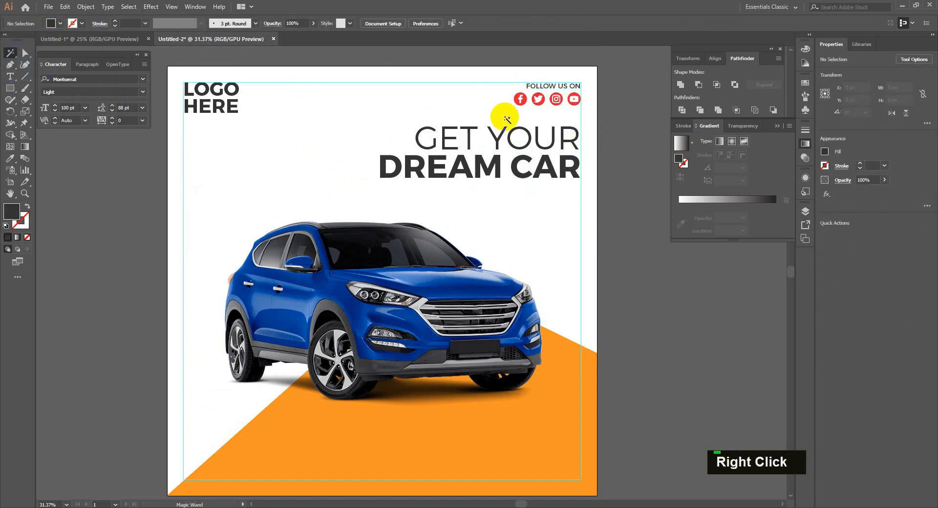
{"action": "left_click", "coordinate": [520, 100]}
{"action": "key", "text": "i"}
{"action": "left_click", "coordinate": [397, 441]}
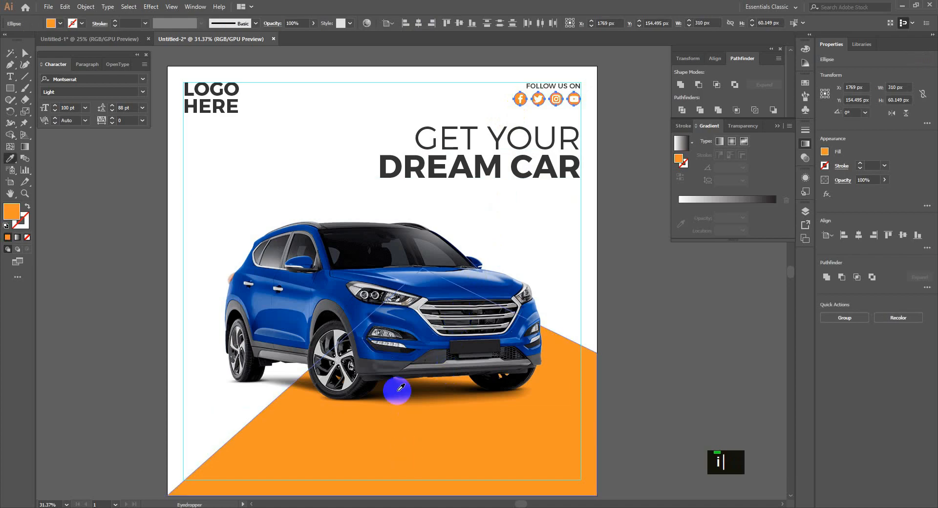
{"action": "key", "text": "v"}
{"action": "left_click", "coordinate": [629, 306]}
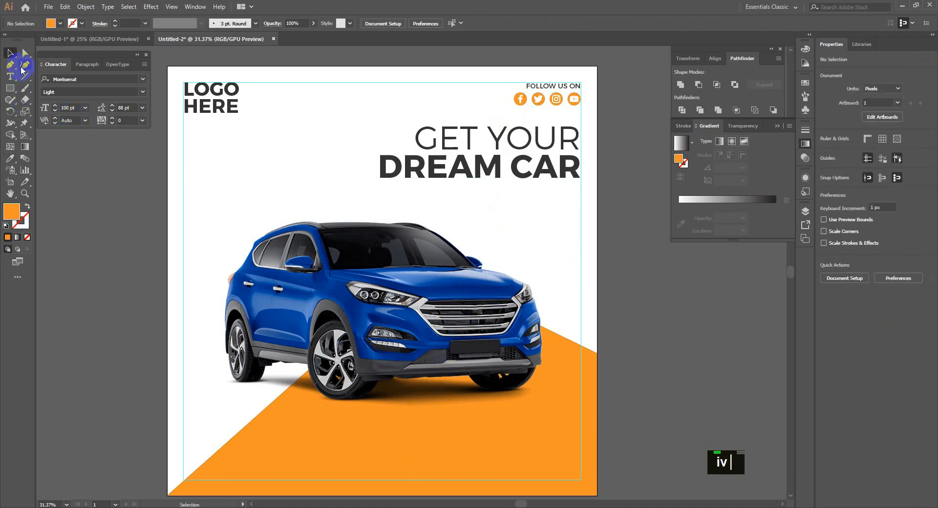
Add a placeholder paragraph text box in Montserrat Regular, 30 pt, Auto leading.
{"action": "key", "text": "t"}
{"action": "scroll", "coordinate": [690, 302], "scroll_direction": "down", "scroll_amount": 2}
{"action": "left_click_drag", "start_coordinate": [806, 364], "coordinate": [762, 349]}
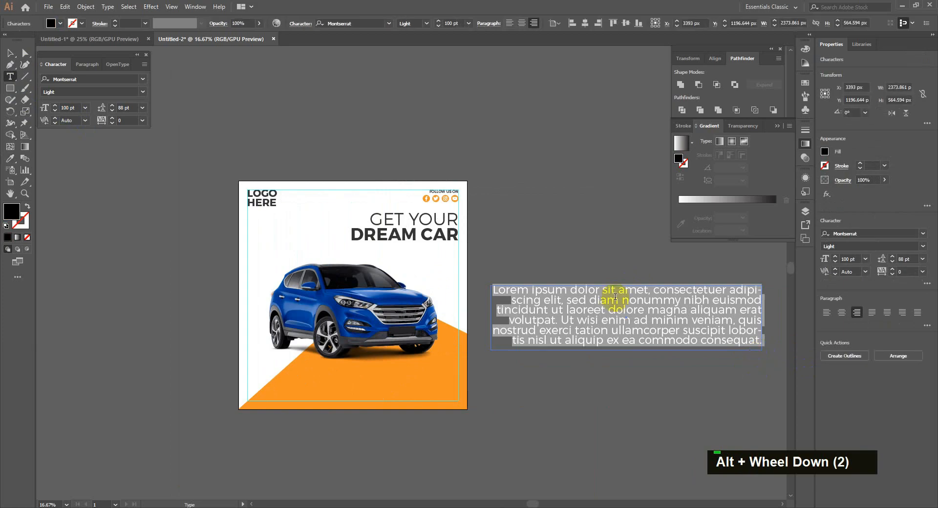
{"action": "left_click", "coordinate": [423, 24]}
{"action": "left_click", "coordinate": [411, 67]}
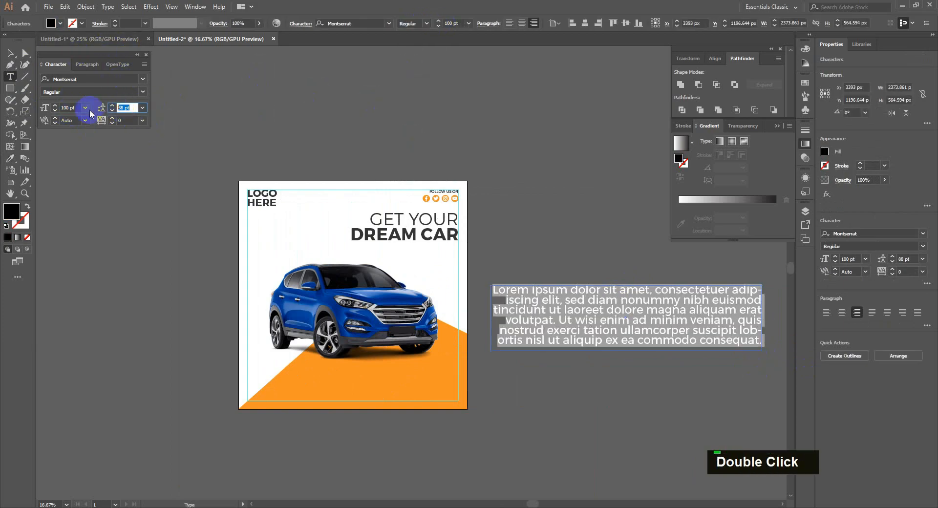
{"action": "left_click", "coordinate": [142, 108]}
{"action": "left_click", "coordinate": [152, 131]}
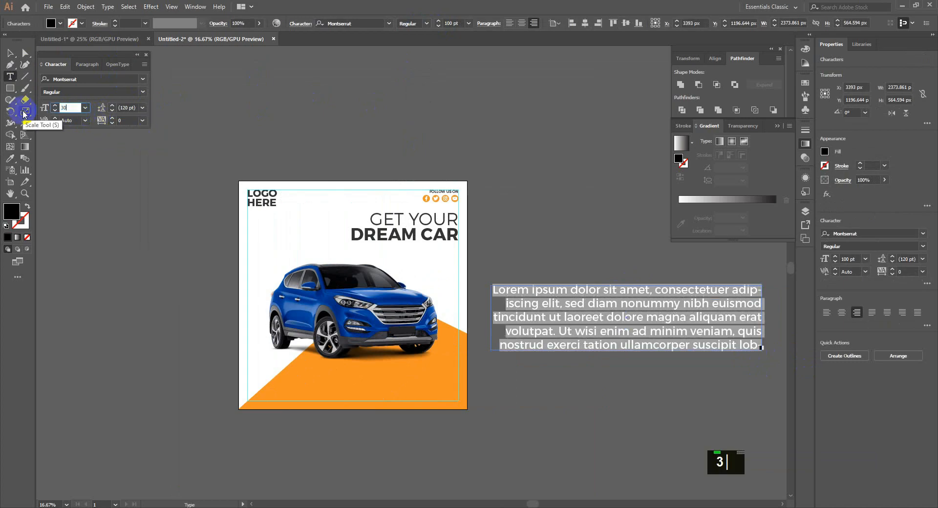
{"action": "type", "text": "30"}
{"action": "key", "text": "Return"}
{"action": "left_click", "coordinate": [9, 54]}
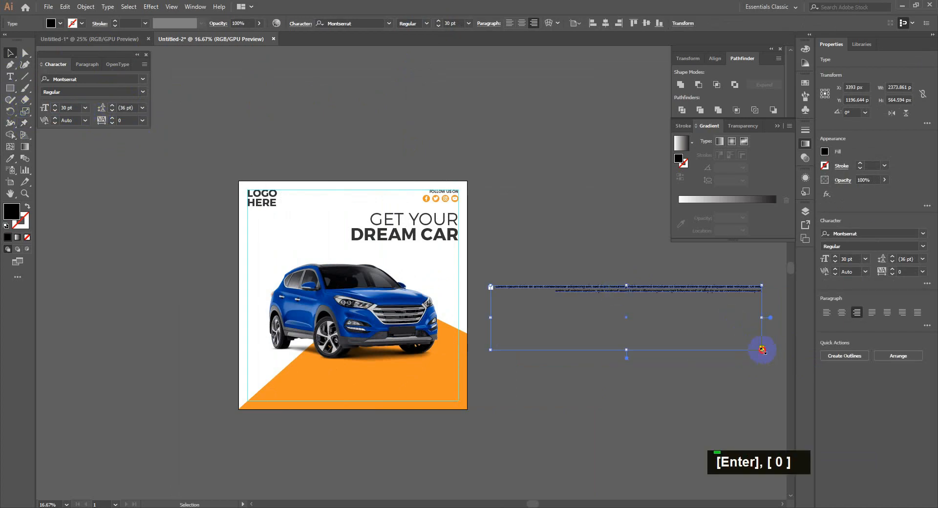
{"action": "left_click_drag", "start_coordinate": [762, 349], "coordinate": [583, 318]}
Trim the paragraph's text and shorten its box beneath the headline.
{"action": "scroll", "coordinate": [542, 338], "scroll_direction": "up", "scroll_amount": 2}
{"action": "key", "text": "space"}
{"action": "left_click_drag", "start_coordinate": [532, 279], "coordinate": [563, 321]}
{"action": "double_click", "coordinate": [458, 247]}
{"action": "key", "text": "BackSpace"}
{"action": "left_click", "coordinate": [11, 53]}
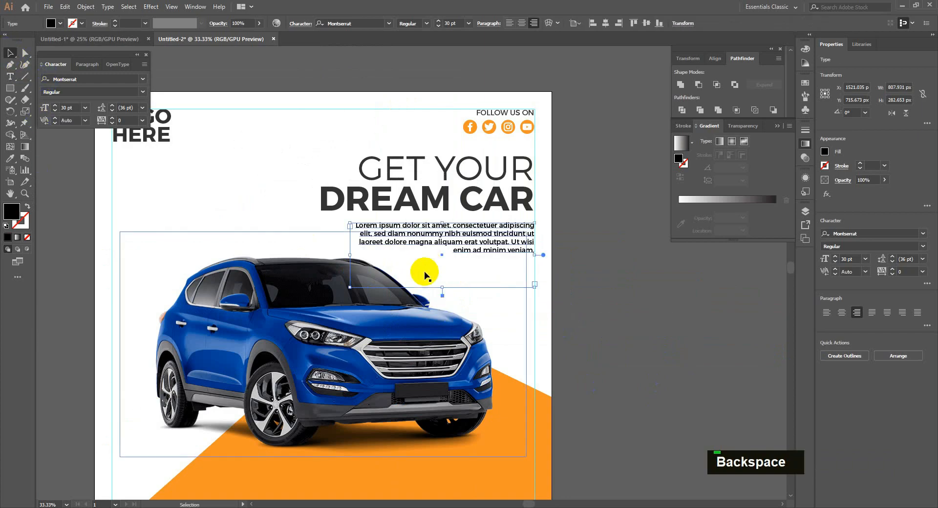
{"action": "left_click_drag", "start_coordinate": [441, 287], "coordinate": [439, 261]}
{"action": "left_click", "coordinate": [578, 243]}
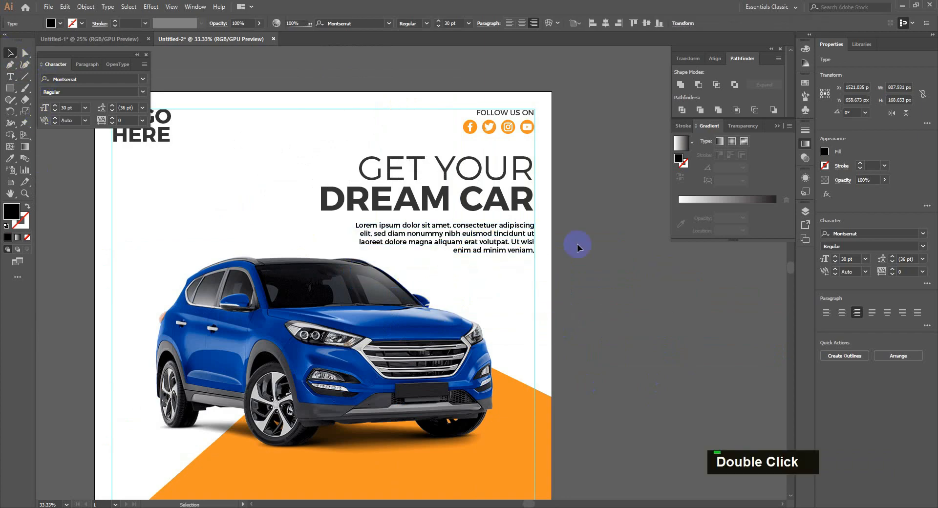
Lower the paragraph's opacity to 51%.
{"action": "left_click", "coordinate": [489, 225]}
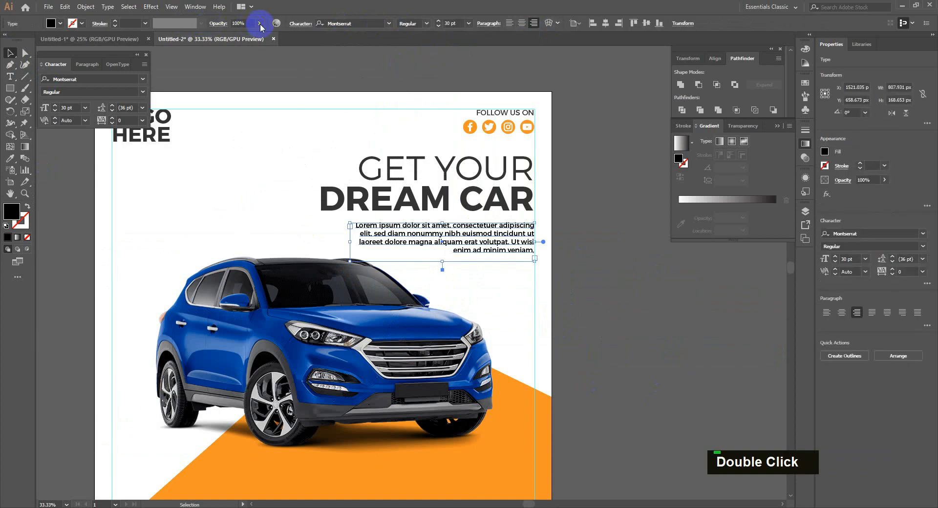
{"action": "left_click", "coordinate": [259, 23]}
{"action": "left_click", "coordinate": [243, 37]}
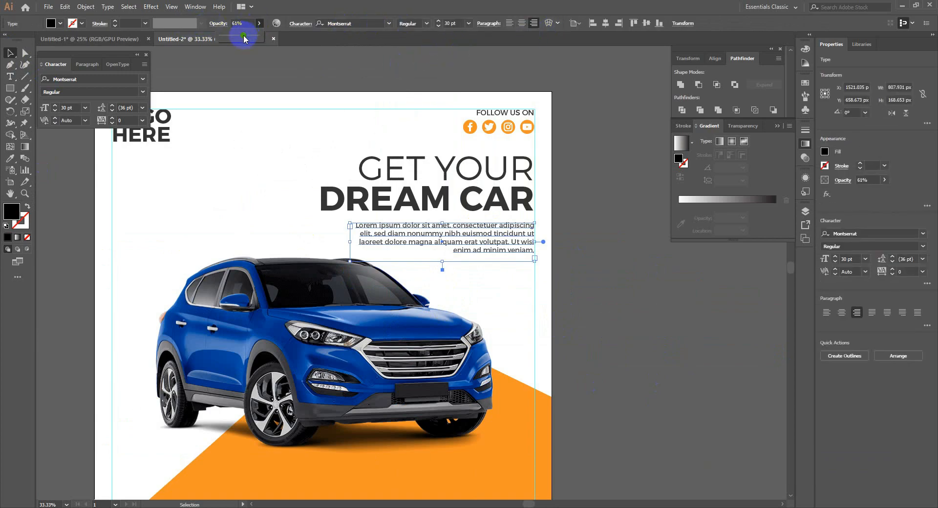
{"action": "left_click", "coordinate": [584, 370]}
Move the headline and paragraph up together slightly.
{"action": "left_click_drag", "start_coordinate": [593, 293], "coordinate": [592, 327]}
{"action": "left_click", "coordinate": [529, 237], "text": "shift"}
{"action": "left_click", "coordinate": [518, 268], "text": "shift"}
{"action": "left_click_drag", "start_coordinate": [518, 268], "coordinate": [517, 257]}
{"action": "left_click", "coordinate": [597, 272]}
{"action": "left_click_drag", "start_coordinate": [568, 307], "coordinate": [495, 324]}
Fill the pill with the orange sampled from the angled shape.
{"action": "key", "text": "a"}
{"action": "key", "text": "i"}
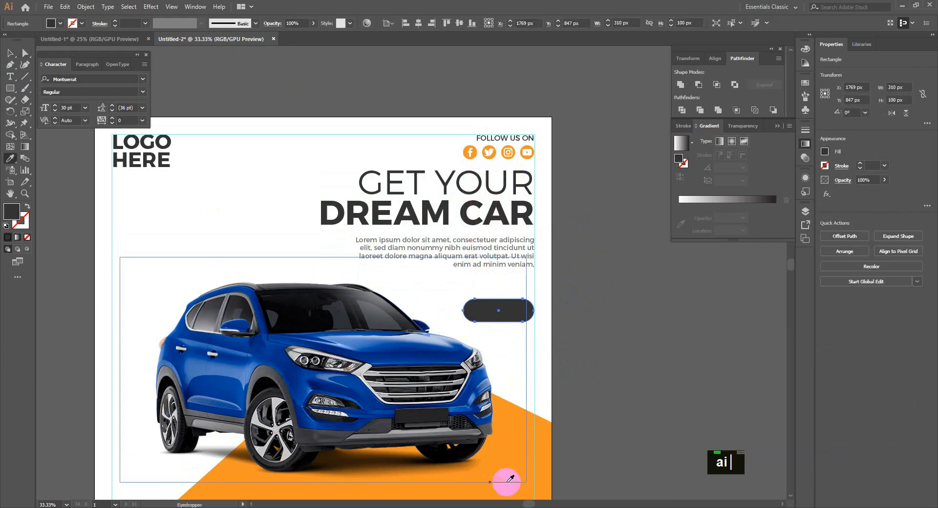
{"action": "left_click", "coordinate": [507, 482]}
{"action": "key", "text": "v"}
{"action": "key", "text": "i"}
{"action": "key", "text": "space"}
{"action": "left_click_drag", "start_coordinate": [432, 493], "coordinate": [454, 424]}
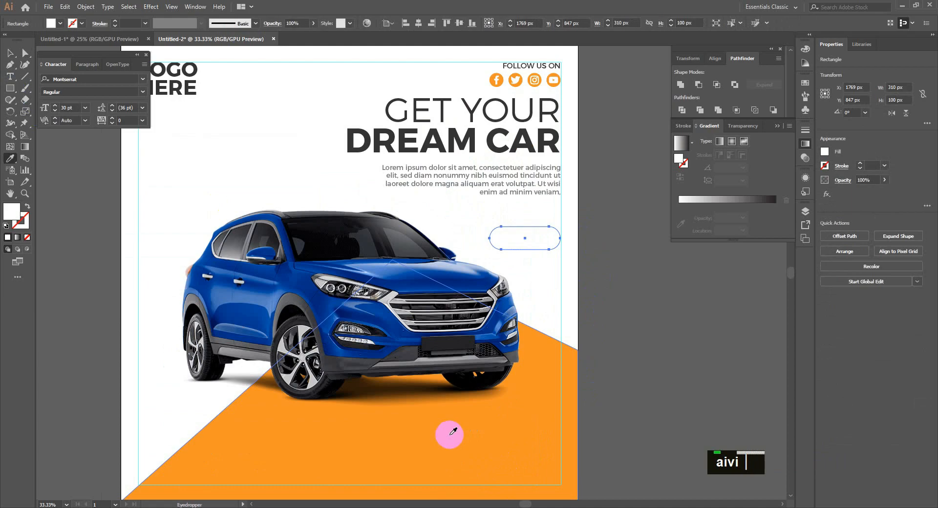
{"action": "left_click", "coordinate": [443, 463]}
{"action": "key", "text": "v"}
{"action": "left_click", "coordinate": [634, 284]}
Duplicate the LOGO HERE text onto the pill, retype it as 'BUY NOW', and shrink it to fit.
{"action": "left_click_drag", "start_coordinate": [190, 82], "coordinate": [556, 267]}
{"action": "key", "text": "ctrl+shift+bracketright"}
{"action": "double_click", "coordinate": [544, 264]}
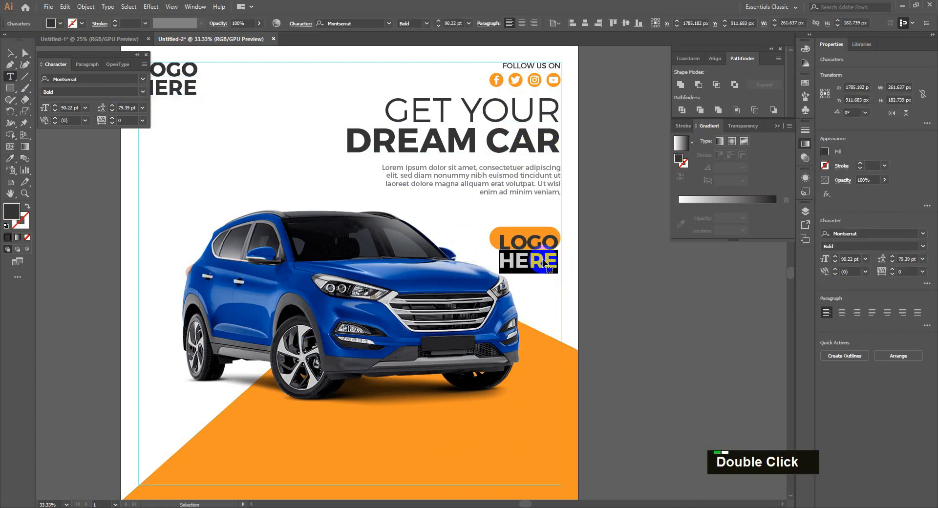
{"action": "key", "text": "ctrl+a"}
{"action": "type", "text": "BUY NOW"}
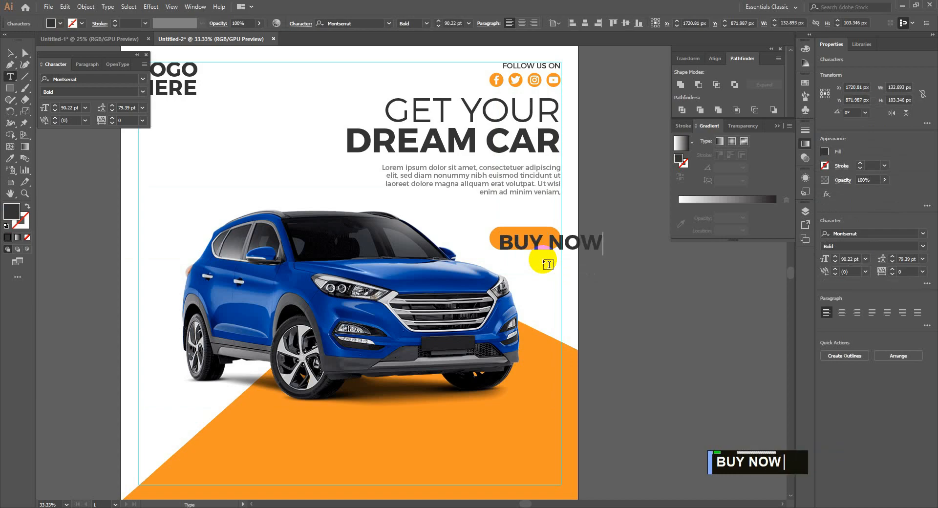
{"action": "left_click", "coordinate": [10, 53]}
{"action": "left_click_drag", "start_coordinate": [603, 255], "coordinate": [549, 256]}
Centre the BUY NOW text on the pill and make it white.
{"action": "scroll", "coordinate": [595, 266], "scroll_direction": "up", "scroll_amount": 2}
{"action": "left_click_drag", "start_coordinate": [462, 215], "coordinate": [495, 210]}
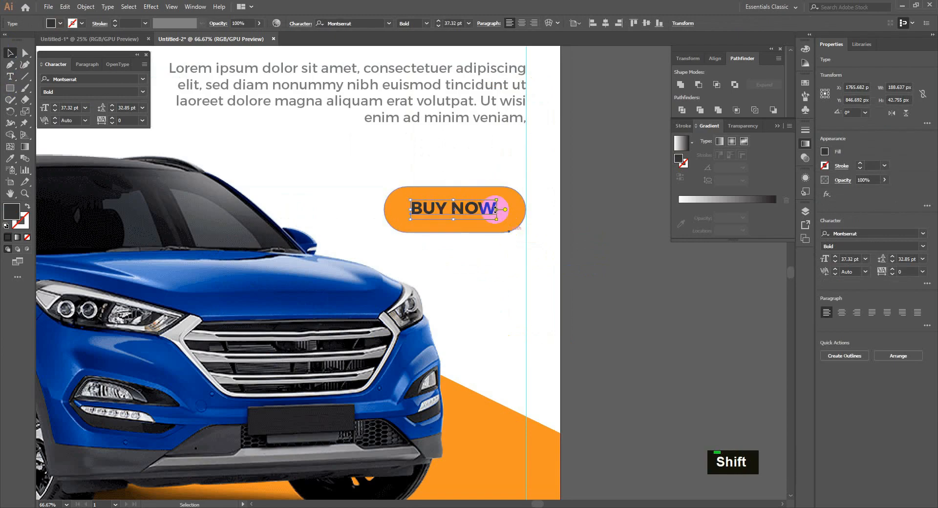
{"action": "key", "text": "i"}
{"action": "left_click", "coordinate": [479, 175]}
{"action": "key", "text": "v"}
Move the text and pill together higher, then show the whole ad.
{"action": "left_click", "coordinate": [476, 224], "text": "shift"}
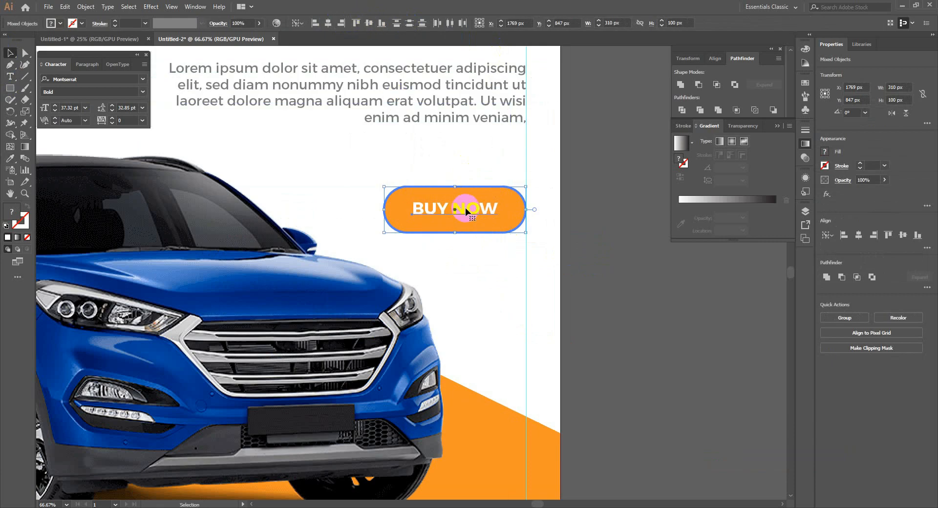
{"action": "left_click_drag", "start_coordinate": [481, 175], "coordinate": [481, 169]}
{"action": "left_click", "coordinate": [628, 301]}
{"action": "scroll", "coordinate": [629, 303], "scroll_direction": "down", "scroll_amount": 2}
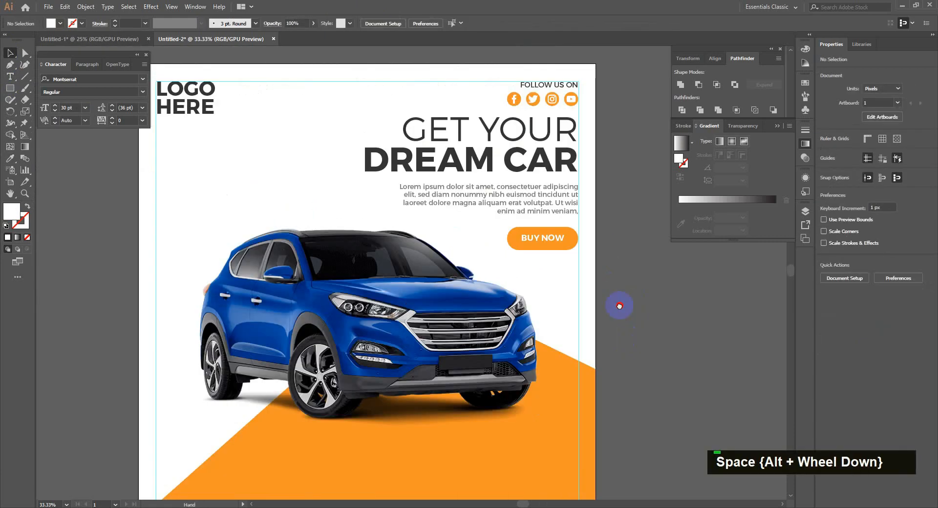
{"action": "left_click_drag", "start_coordinate": [619, 305], "coordinate": [593, 212]}
Copy the icon group from the other ad and place it beside the car ad's artboard.
{"action": "left_click", "coordinate": [118, 39]}
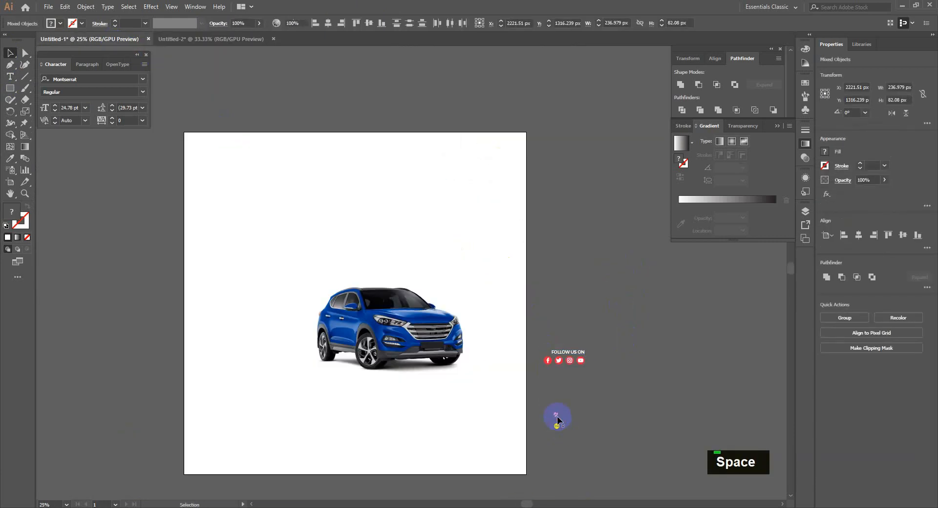
{"action": "key", "text": "ctrl+c"}
{"action": "left_click", "coordinate": [205, 39]}
{"action": "key", "text": "ctrl+v"}
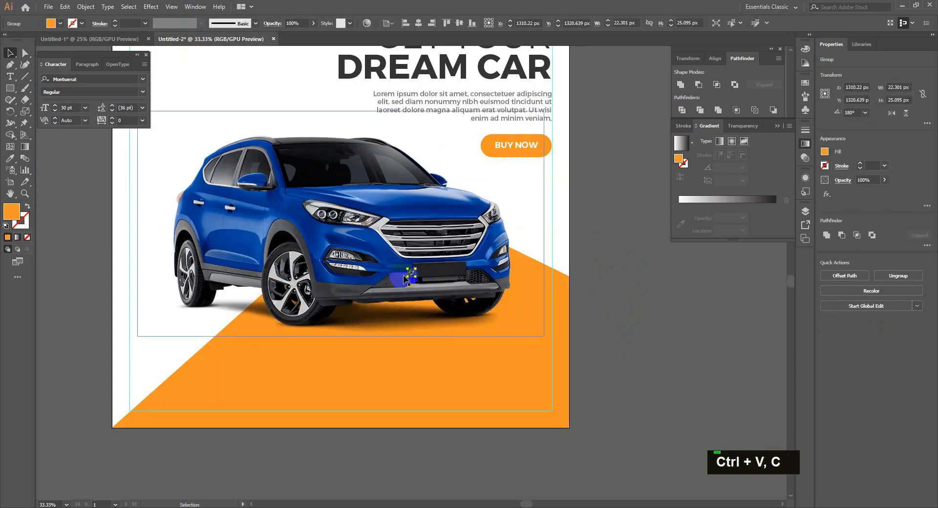
{"action": "left_click_drag", "start_coordinate": [417, 277], "coordinate": [618, 215]}
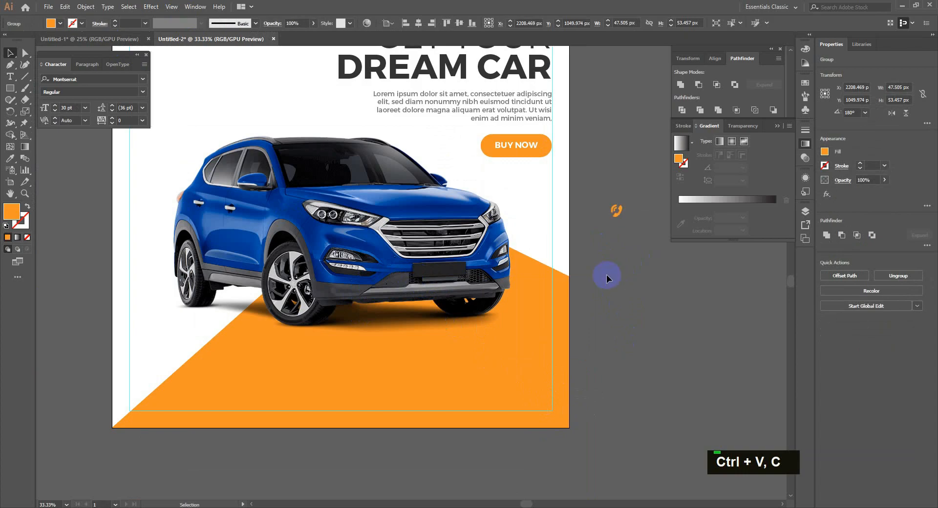
{"action": "left_click", "coordinate": [606, 277]}
{"action": "left_click_drag", "start_coordinate": [594, 268], "coordinate": [641, 335]}
Draw a triangle from the artboard's top-left edge toward the car's mirror and send it behind the car.
{"action": "left_click", "coordinate": [10, 64]}
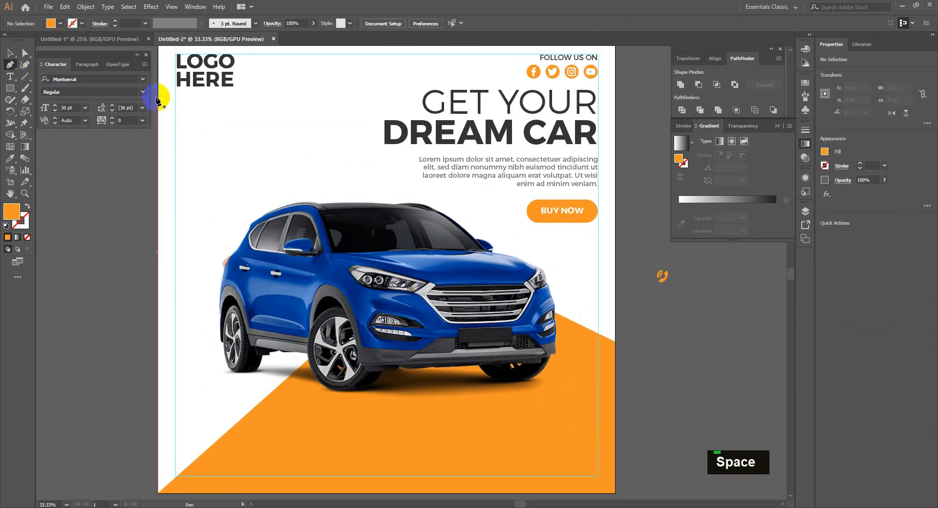
{"action": "left_click", "coordinate": [157, 94]}
{"action": "left_click", "coordinate": [287, 242]}
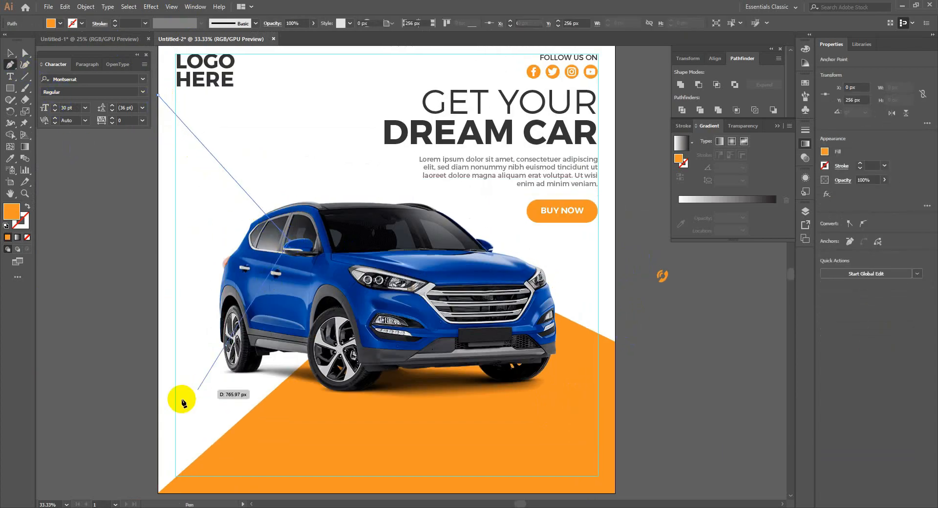
{"action": "left_click", "coordinate": [158, 376]}
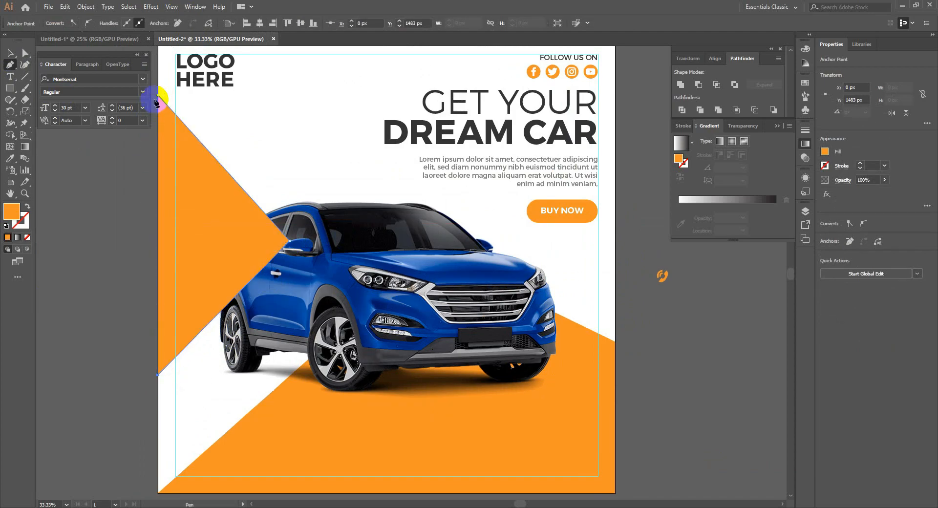
{"action": "left_click", "coordinate": [158, 96]}
{"action": "key", "text": "ctrl+shift+["}
{"action": "key", "text": "v"}
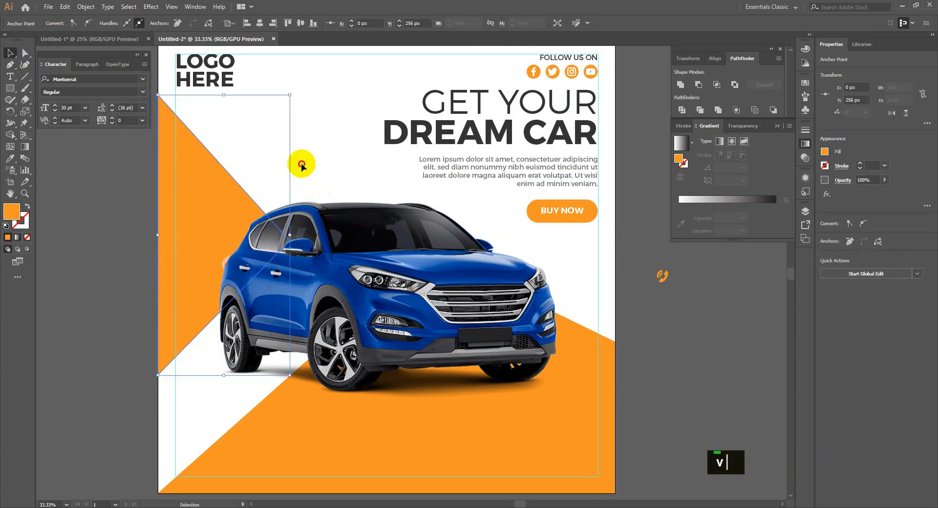
{"action": "left_click", "coordinate": [301, 165]}
Adjust the triangle's lower-left anchor point to refine its shape.
{"action": "scroll", "coordinate": [654, 298], "scroll_direction": "down", "scroll_amount": 2}
{"action": "left_click_drag", "start_coordinate": [649, 320], "coordinate": [721, 270]}
{"action": "scroll", "coordinate": [643, 289], "scroll_direction": "up", "scroll_amount": 2}
{"action": "left_click", "coordinate": [199, 266]}
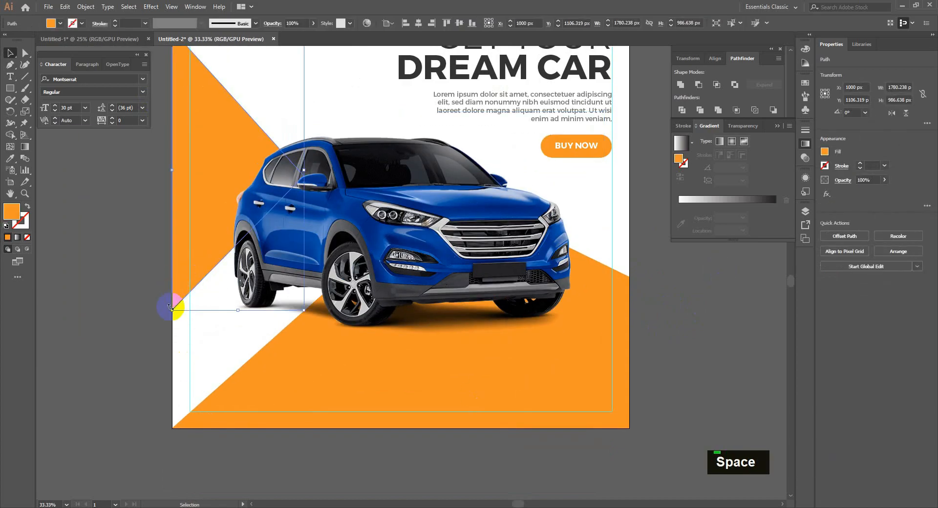
{"action": "key", "text": "a"}
{"action": "left_click_drag", "start_coordinate": [171, 312], "coordinate": [172, 300]}
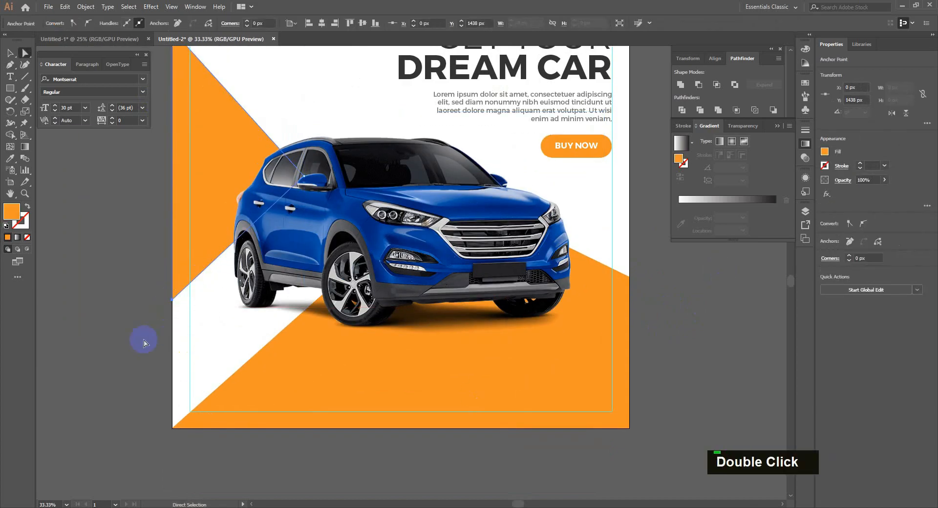
{"action": "left_click", "coordinate": [124, 352]}
{"action": "left_click_drag", "start_coordinate": [122, 352], "coordinate": [120, 365]}
Draw a tall rectangle below the car and make two copies to its right.
{"action": "left_click_drag", "start_coordinate": [468, 410], "coordinate": [453, 346]}
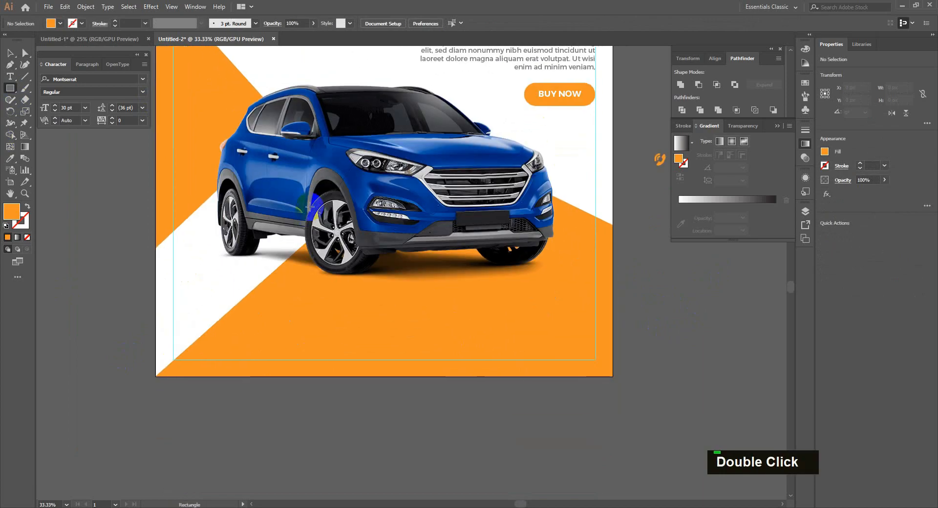
{"action": "mouse_move", "coordinate": [309, 206]}
{"action": "left_mouse_down"}
{"action": "mouse_move", "coordinate": [365, 404]}
{"action": "mouse_move", "coordinate": [335, 404]}
{"action": "left_mouse_up"}
{"action": "key", "text": "v"}
{"action": "left_click_drag", "start_coordinate": [322, 351], "coordinate": [352, 351]}
{"action": "key", "text": "ctrl+z"}
{"action": "left_click_drag", "start_coordinate": [330, 395], "coordinate": [384, 393]}
{"action": "key", "text": "ctrl+d"}
{"action": "left_click_drag", "start_coordinate": [292, 395], "coordinate": [293, 396]}
Give the three bars a vertical gradient whose left stop has 0% opacity.
{"action": "left_click", "coordinate": [714, 199]}
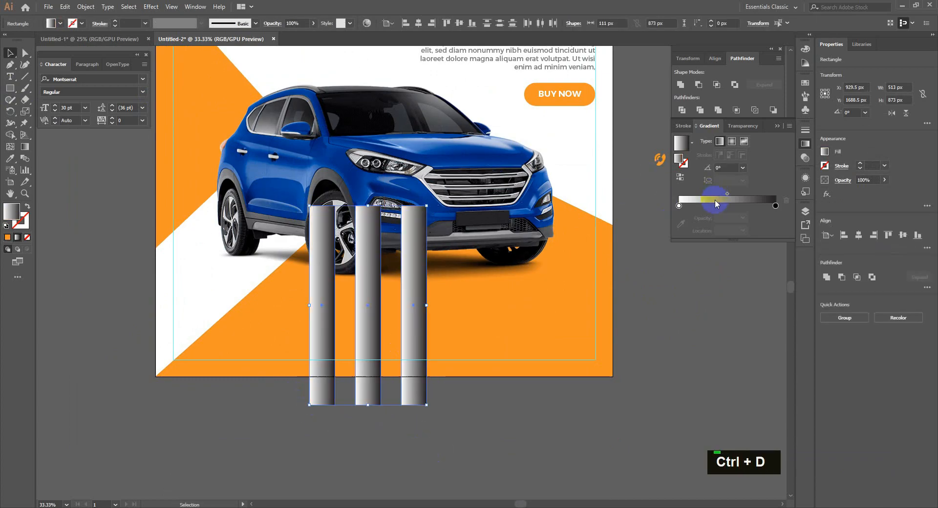
{"action": "key", "text": "g"}
{"action": "left_click_drag", "start_coordinate": [359, 407], "coordinate": [365, 203]}
{"action": "left_click_drag", "start_coordinate": [362, 368], "coordinate": [363, 407]}
{"action": "left_click", "coordinate": [775, 206]}
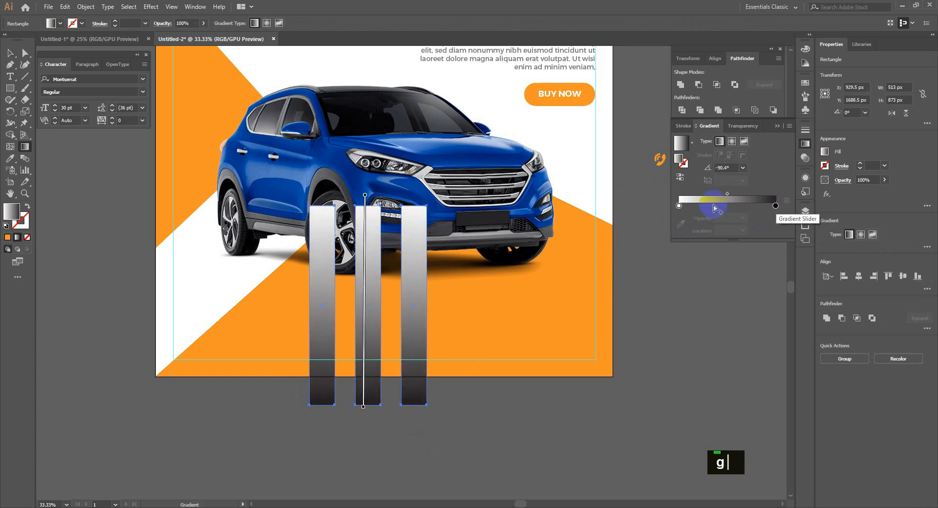
{"action": "left_click", "coordinate": [679, 206]}
{"action": "left_click", "coordinate": [742, 218]}
{"action": "left_click", "coordinate": [748, 226]}
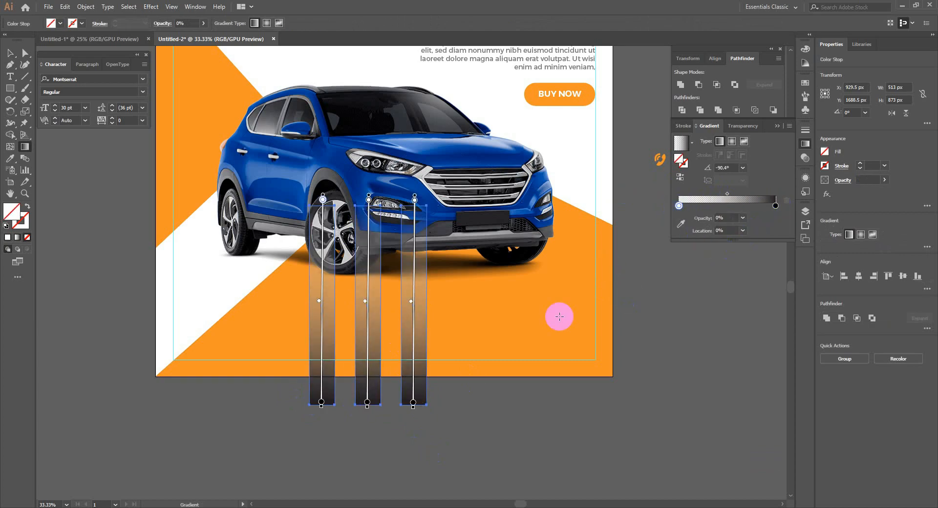
Shear the bars into diagonal stripes.
{"action": "key", "text": "v"}
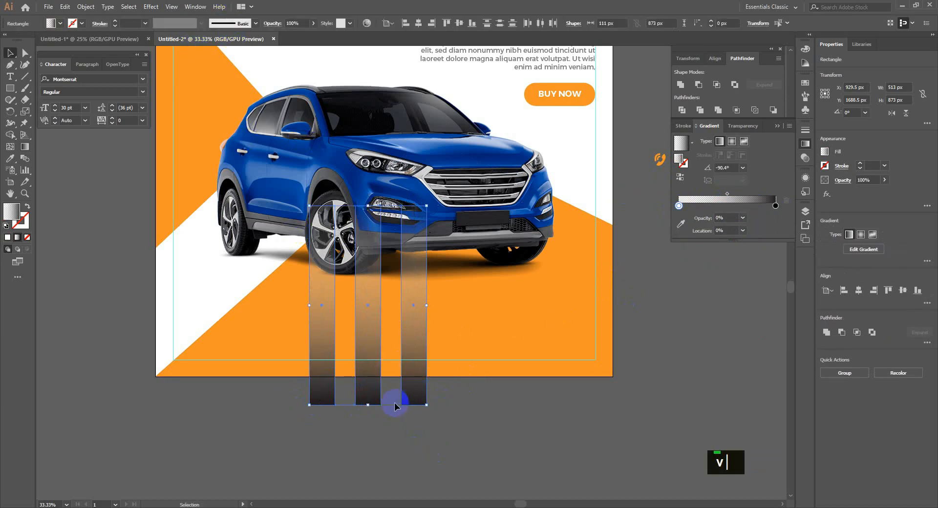
{"action": "right_click", "coordinate": [23, 114]}
{"action": "left_click", "coordinate": [63, 123]}
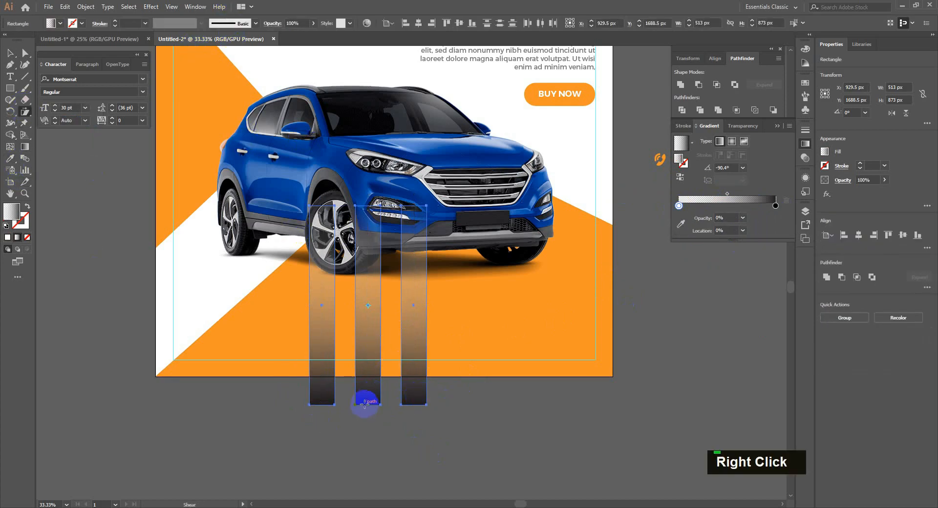
{"action": "left_click_drag", "start_coordinate": [364, 403], "coordinate": [519, 370]}
Arrange the stripes behind the car but above the orange shape.
{"action": "key", "text": "v"}
{"action": "key", "text": "a"}
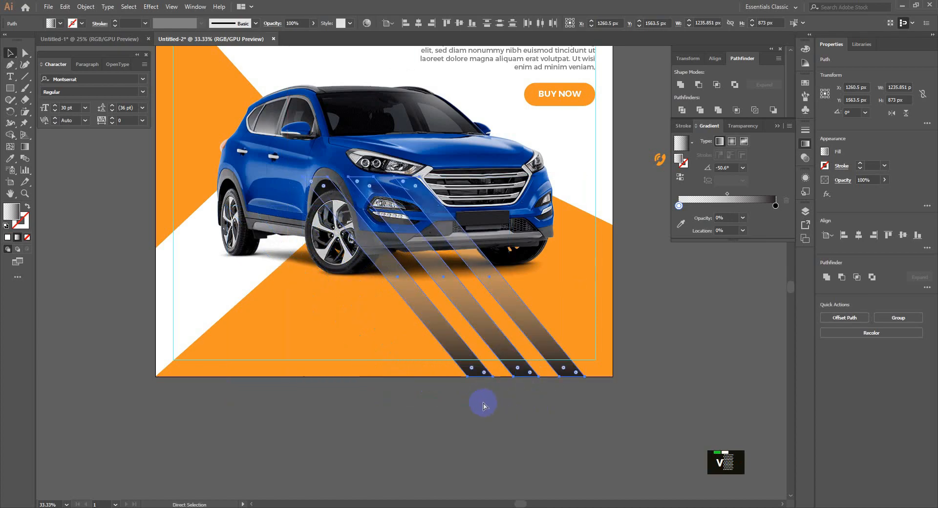
{"action": "key", "text": "ctrl+shift+bracketleft"}
{"action": "key", "text": "ctrl+bracketright"}
{"action": "key", "text": "ctrl+bracketright"}
{"action": "key", "text": "ctrl+bracketleft"}
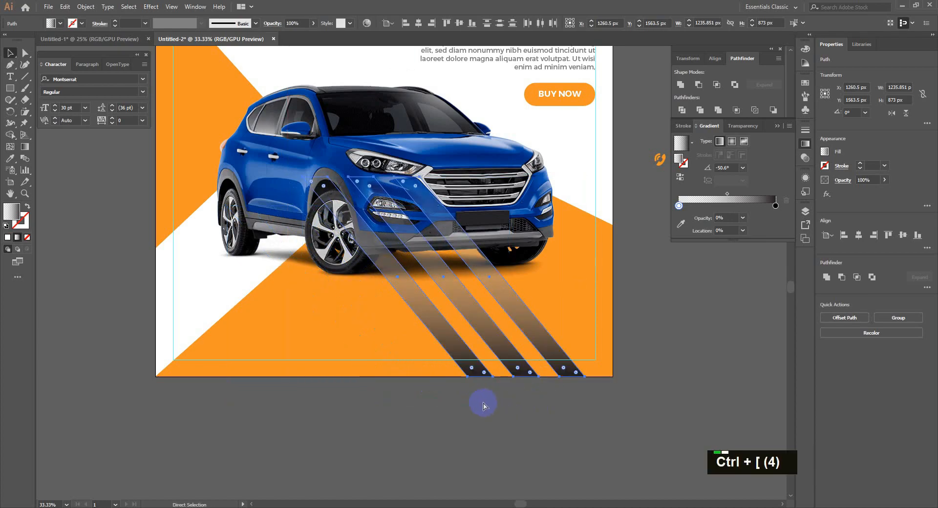
{"action": "key", "text": "ctrl+bracketleft"}
{"action": "key", "text": "ctrl+bracketleft"}
{"action": "key", "text": "ctrl+bracketleft"}
{"action": "key", "text": "ctrl+bracketleft"}
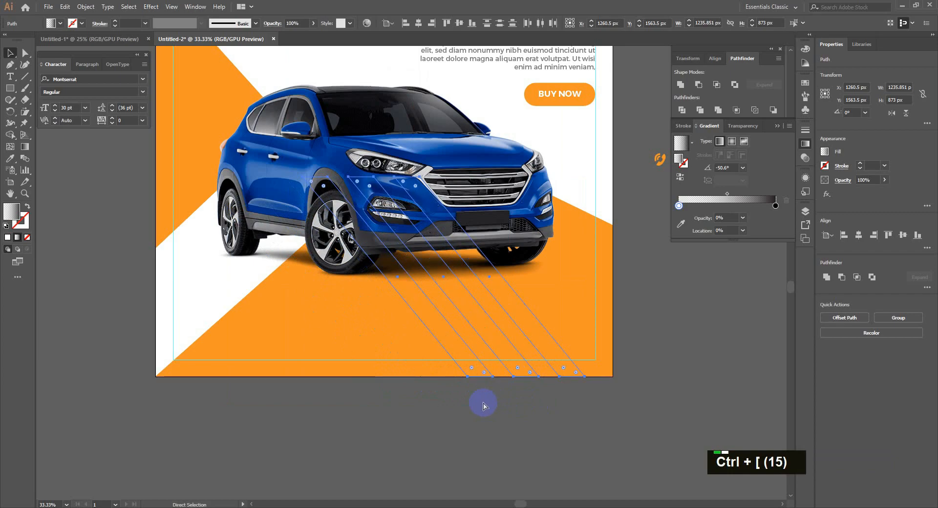
{"action": "key", "text": "ctrl+bracketright"}
{"action": "left_click", "coordinate": [511, 450]}
Recolour the black gradient stop to a deeper orange.
{"action": "left_click", "coordinate": [516, 373]}
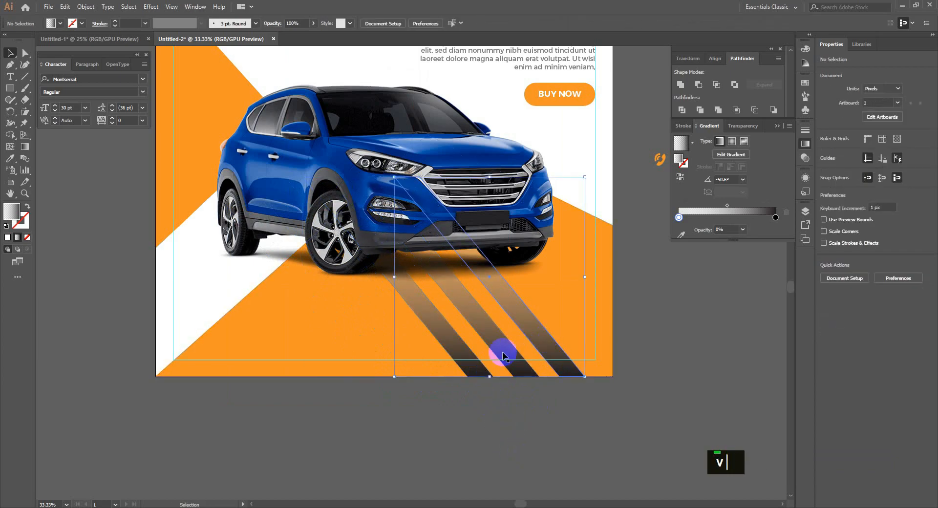
{"action": "left_click", "coordinate": [775, 206], "text": "shift"}
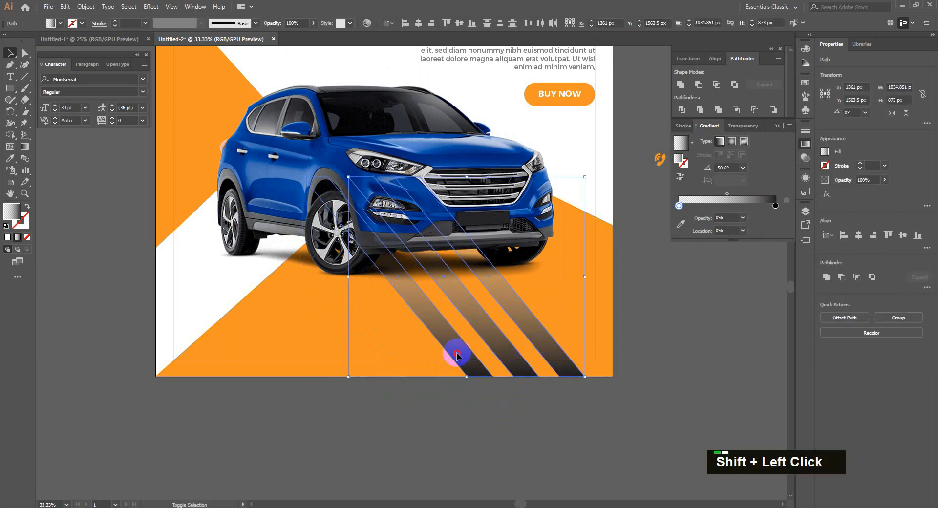
{"action": "left_click", "coordinate": [561, 347], "text": "shift"}
{"action": "double_click", "coordinate": [775, 205]}
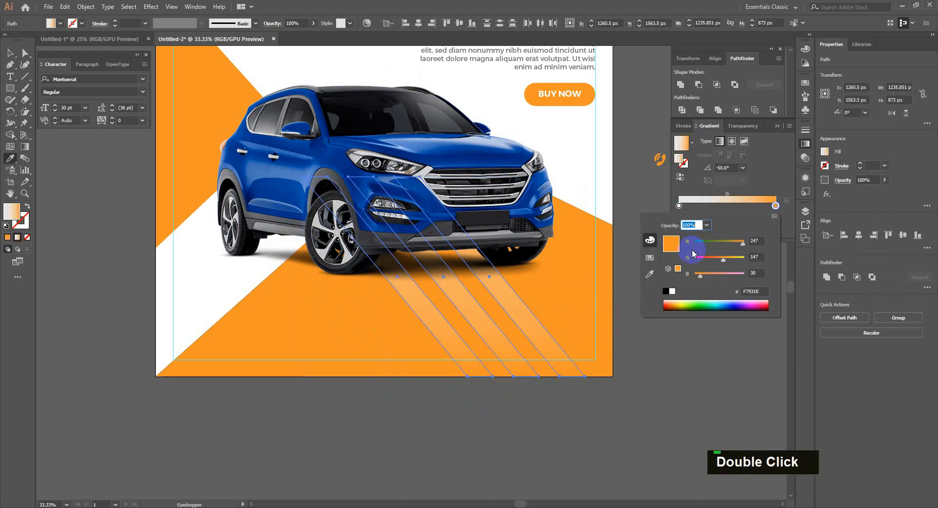
{"action": "left_click_drag", "start_coordinate": [718, 261], "coordinate": [714, 261]}
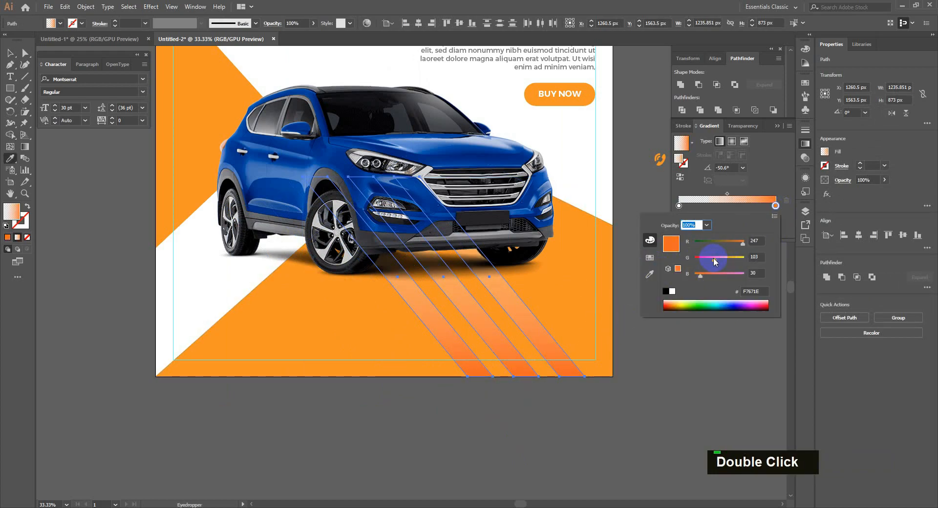
{"action": "key", "text": "v"}
{"action": "left_click", "coordinate": [614, 421]}
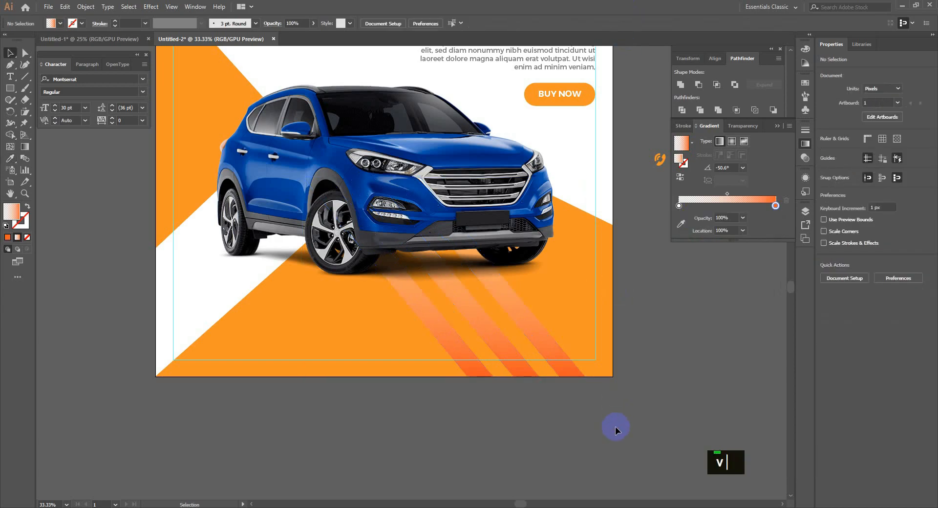
Give the stripes' left stop the background orange and set the stop opacity to 70%.
{"action": "left_click", "coordinate": [533, 337]}
{"action": "left_click", "coordinate": [494, 344], "text": "shift"}
{"action": "left_click", "coordinate": [446, 346], "text": "shift"}
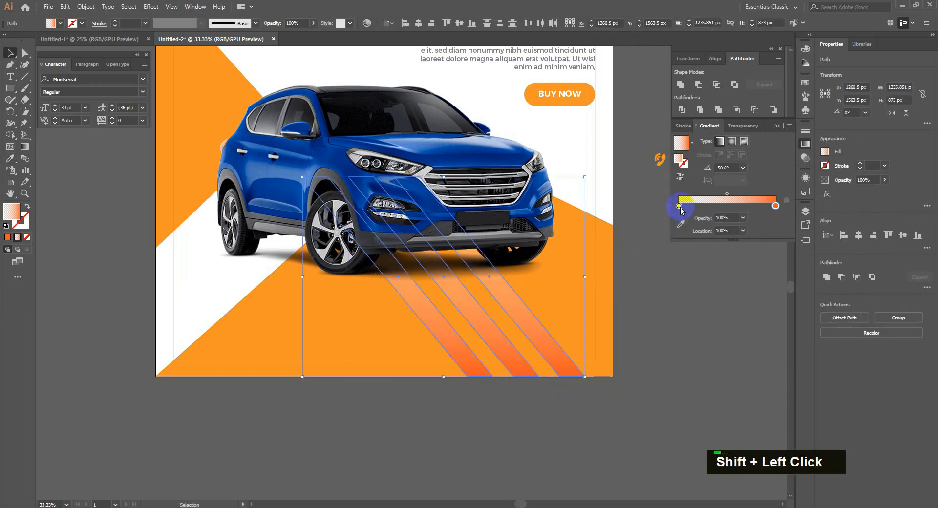
{"action": "key", "text": "i"}
{"action": "left_click", "coordinate": [366, 335], "text": "shift"}
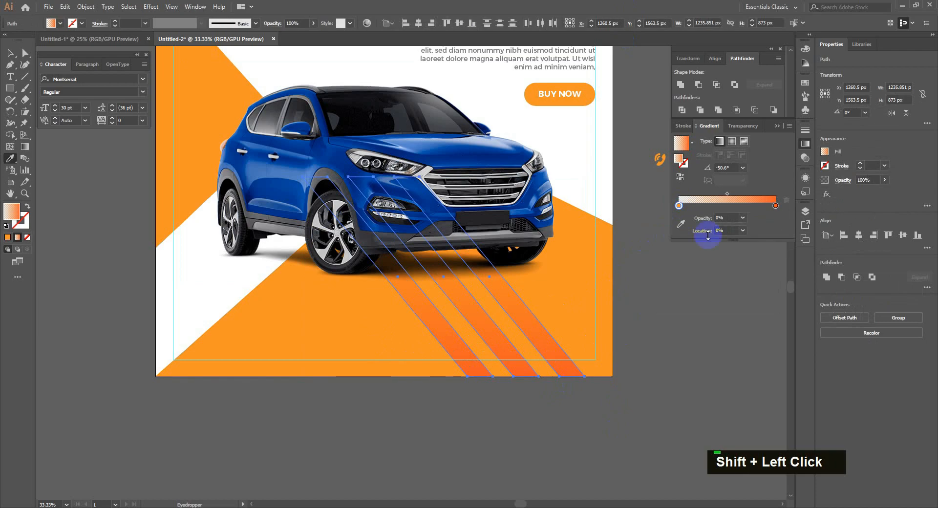
{"action": "left_click", "coordinate": [742, 218]}
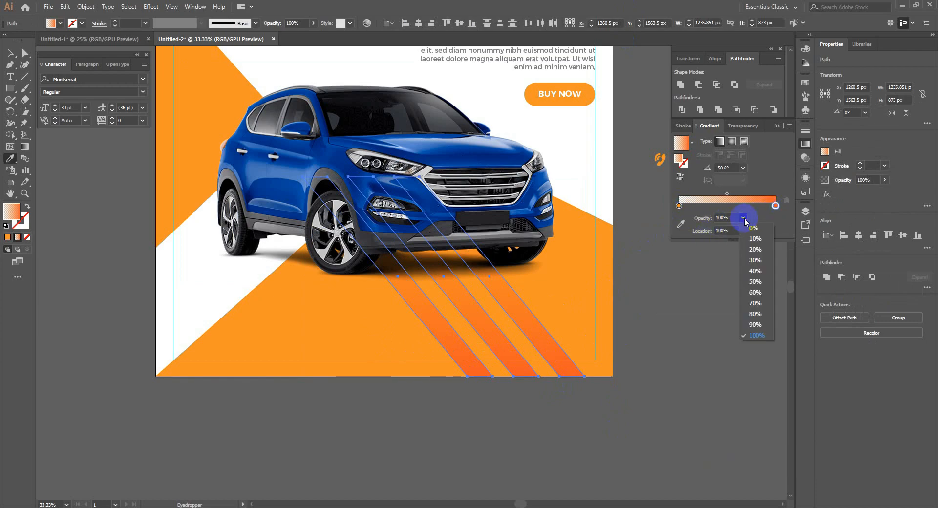
{"action": "left_click", "coordinate": [756, 303]}
{"action": "key", "text": "v"}
{"action": "left_click", "coordinate": [593, 446]}
Move the phone icon to the ad's bottom-right corner.
{"action": "scroll", "coordinate": [539, 449], "scroll_direction": "down", "scroll_amount": 1, "text": "alt"}
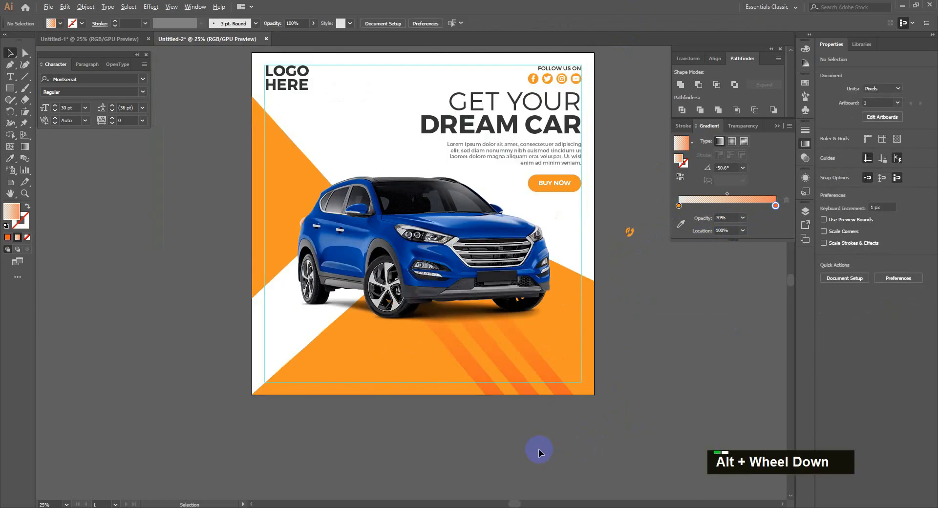
{"action": "scroll", "coordinate": [539, 449], "scroll_direction": "up", "scroll_amount": 1, "text": "alt"}
{"action": "scroll", "coordinate": [538, 448], "scroll_direction": "down", "scroll_amount": 1, "text": "alt"}
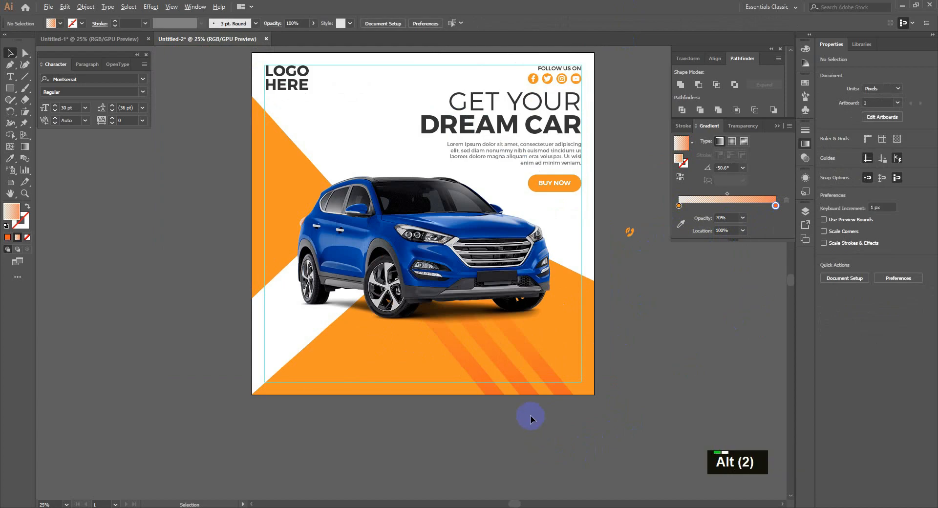
{"action": "scroll", "coordinate": [530, 418], "scroll_direction": "up", "scroll_amount": 1, "text": "alt"}
{"action": "key", "text": "space"}
{"action": "left_click_drag", "start_coordinate": [494, 412], "coordinate": [536, 383]}
{"action": "scroll", "coordinate": [637, 443], "scroll_direction": "down", "scroll_amount": 1, "text": "alt"}
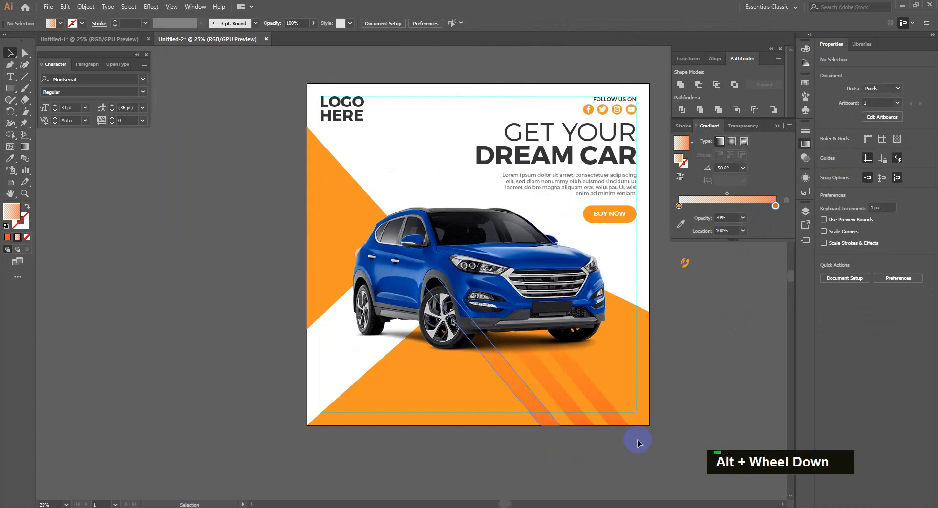
{"action": "key", "text": "space"}
{"action": "left_click_drag", "start_coordinate": [662, 355], "coordinate": [615, 325]}
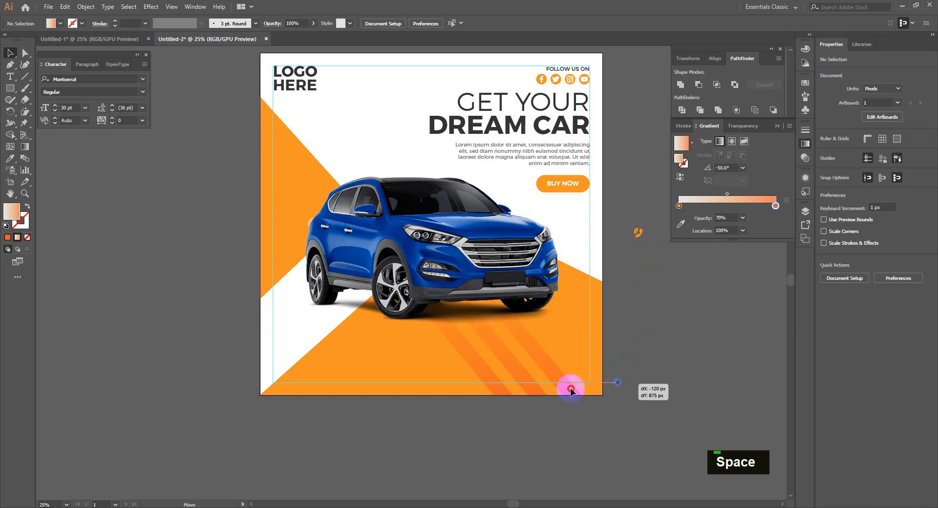
{"action": "left_click_drag", "start_coordinate": [570, 388], "coordinate": [584, 371]}
Mirror the phone icon and make it white.
{"action": "key", "text": "o"}
{"action": "key", "text": "i"}
{"action": "left_click", "coordinate": [589, 217]}
{"action": "scroll", "coordinate": [653, 381], "scroll_direction": "up", "scroll_amount": 1}
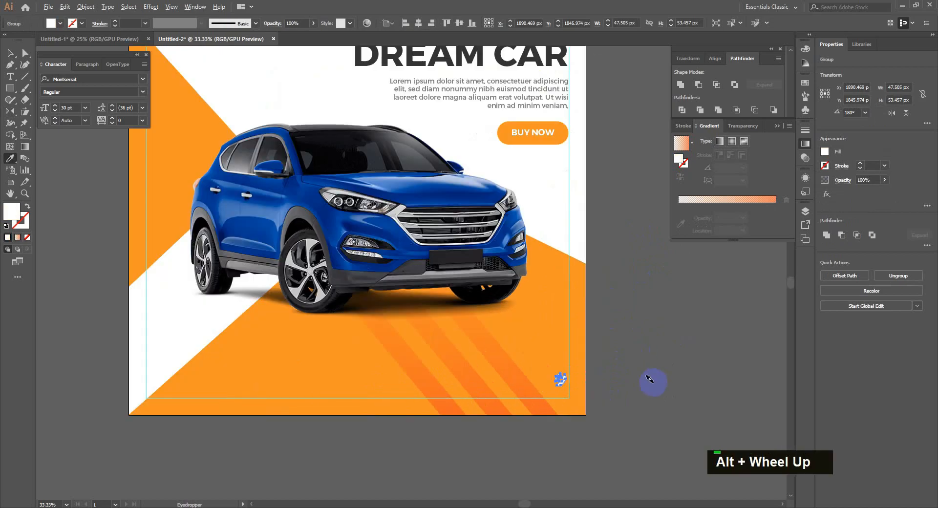
{"action": "key", "text": "v"}
Copy the GET YOUR DREAM CAR heading down onto the orange area, in front of the shapes.
{"action": "left_click", "coordinate": [621, 397]}
{"action": "left_click_drag", "start_coordinate": [462, 60], "coordinate": [426, 419]}
{"action": "key", "text": "ctrl+shift+bracketright"}
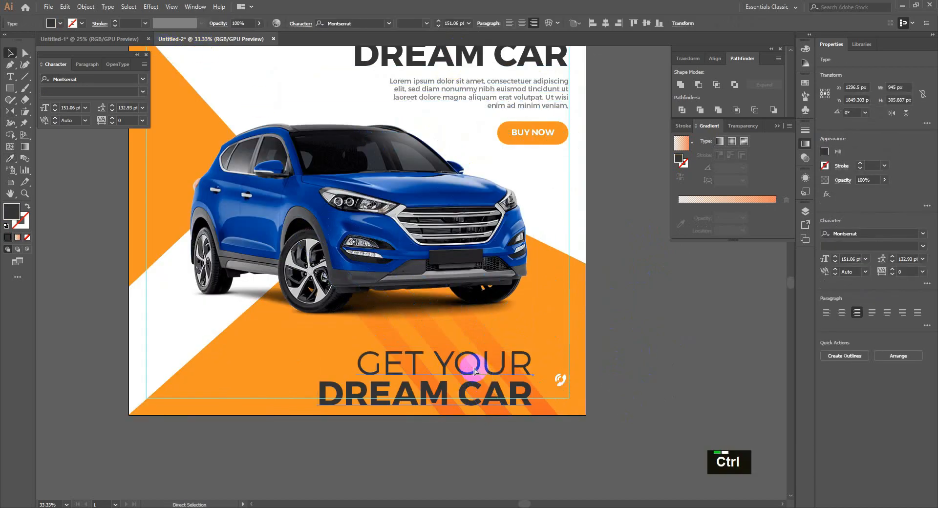
{"action": "key", "text": "ctrl+a"}
{"action": "double_click", "coordinate": [381, 367]}
{"action": "key", "text": "ctrl+a"}
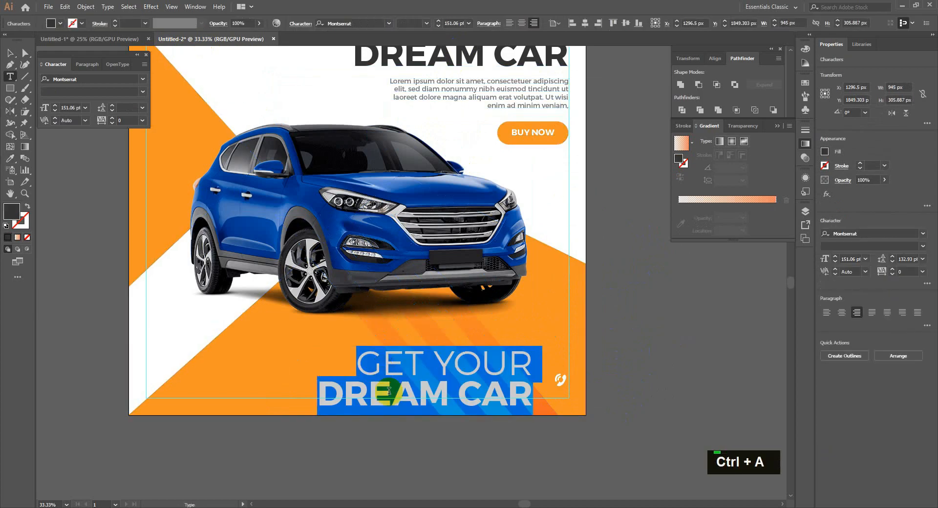
{"action": "key", "text": "Down"}
Retype the copy as a placeholder phone number and scale it down proportionally.
{"action": "type", "text": "+"}
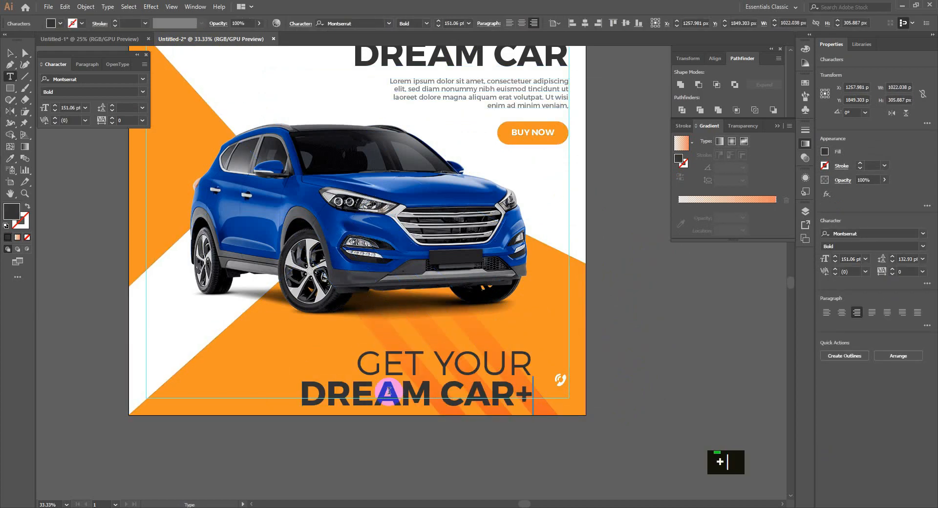
{"action": "key", "text": "ctrl+a"}
{"action": "key", "text": "BackSpace"}
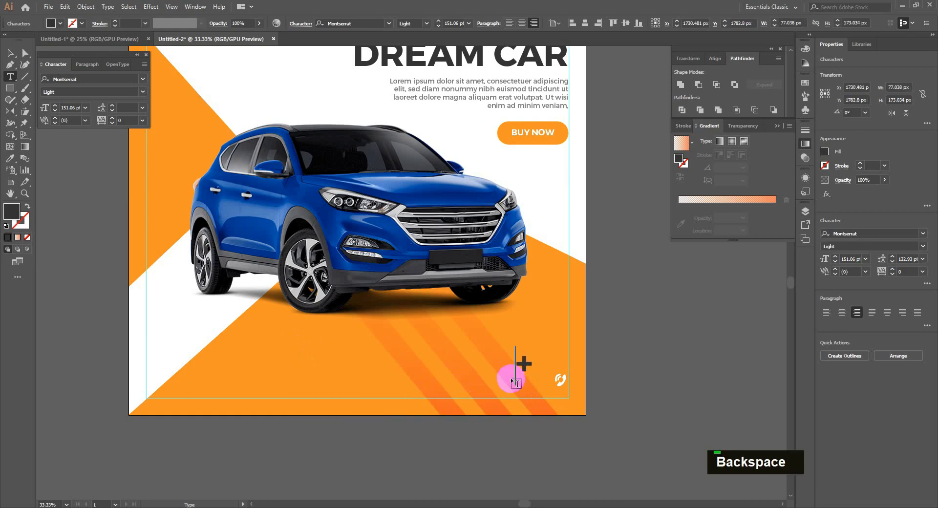
{"action": "key", "text": "Right"}
{"action": "type", "text": "111 222 333 4"}
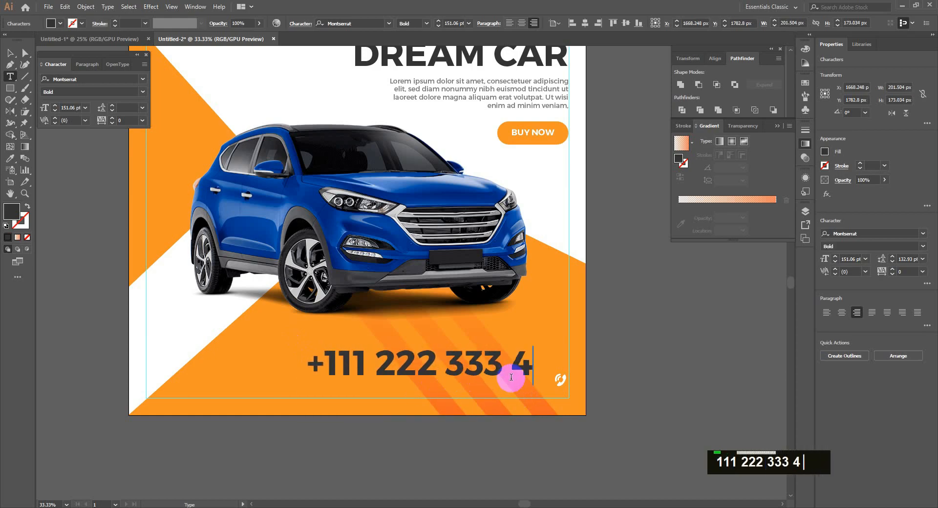
{"action": "key", "text": "BackSpace"}
{"action": "key", "text": "BackSpace"}
{"action": "type", "text": "45"}
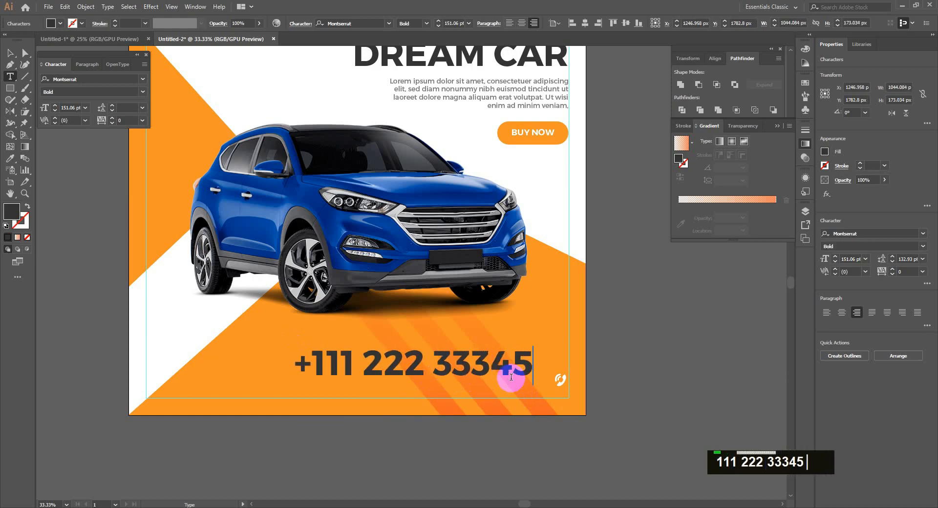
{"action": "left_click_drag", "start_coordinate": [294, 346], "coordinate": [340, 369]}
Make the phone number white and move it next to the icon.
{"action": "scroll", "coordinate": [517, 389], "scroll_direction": "up", "scroll_amount": 1}
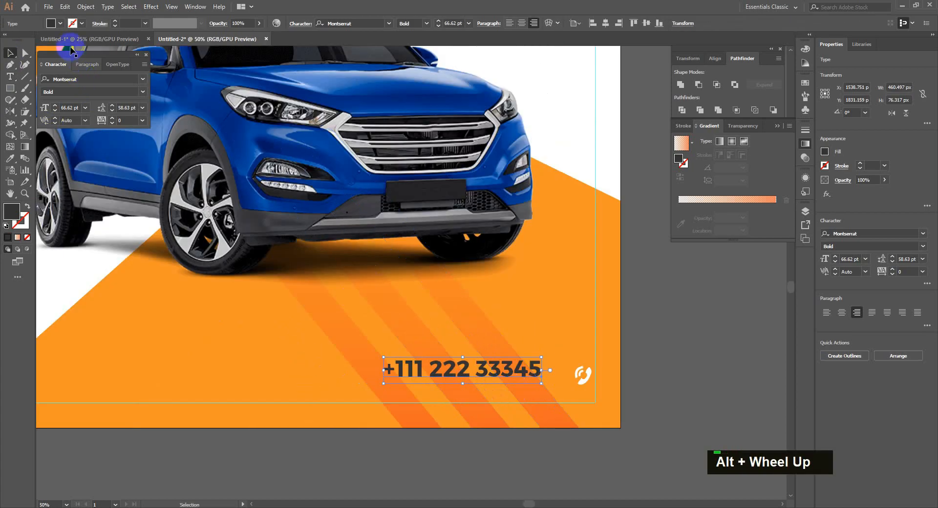
{"action": "left_click", "coordinate": [60, 24]}
{"action": "left_click", "coordinate": [20, 40]}
{"action": "double_click", "coordinate": [658, 366]}
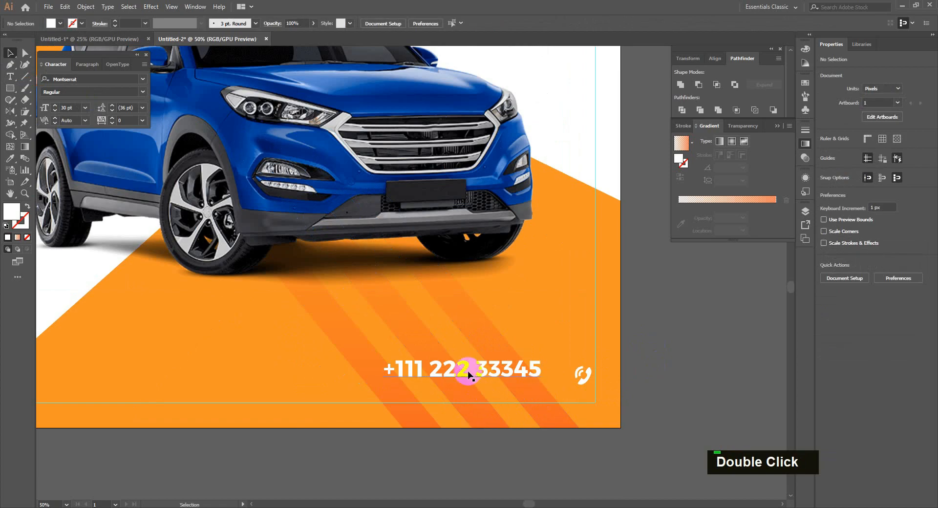
{"action": "left_click_drag", "start_coordinate": [450, 367], "coordinate": [478, 372]}
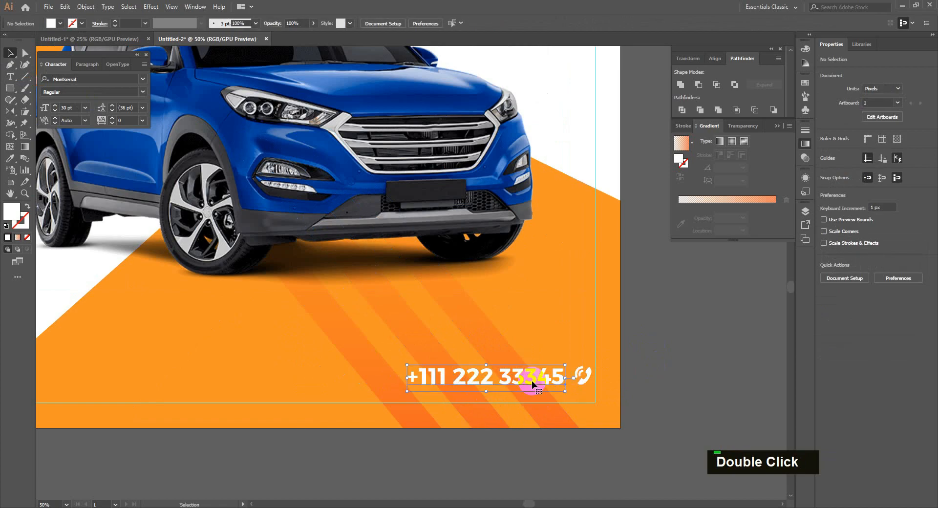
Enlarge the phone icon slightly.
{"action": "left_click", "coordinate": [582, 378]}
{"action": "left_click_drag", "start_coordinate": [592, 386], "coordinate": [571, 362]}
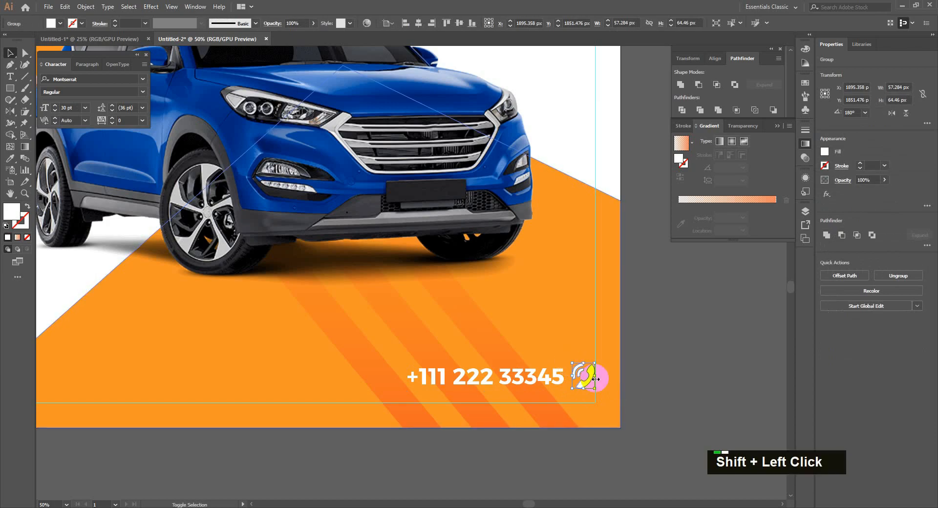
{"action": "left_click", "coordinate": [657, 376]}
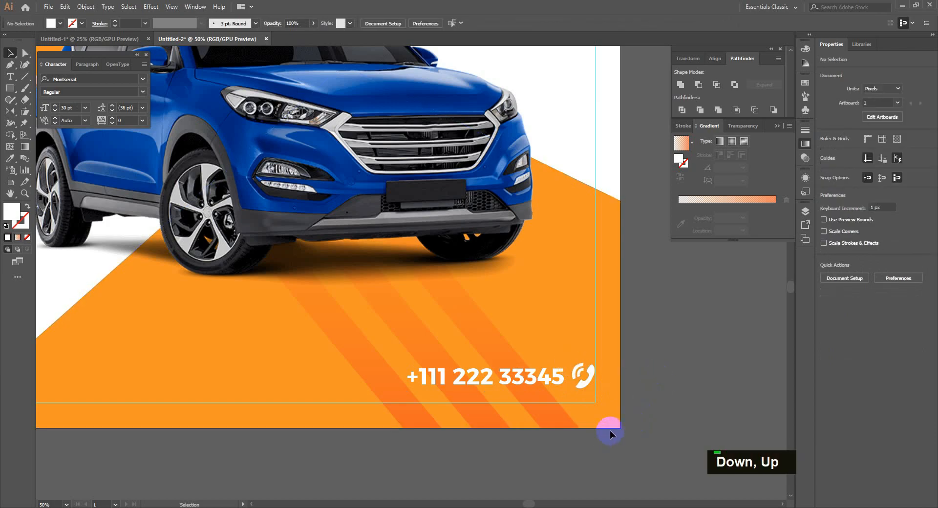
{"action": "scroll", "coordinate": [611, 430], "scroll_direction": "down", "scroll_amount": 2}
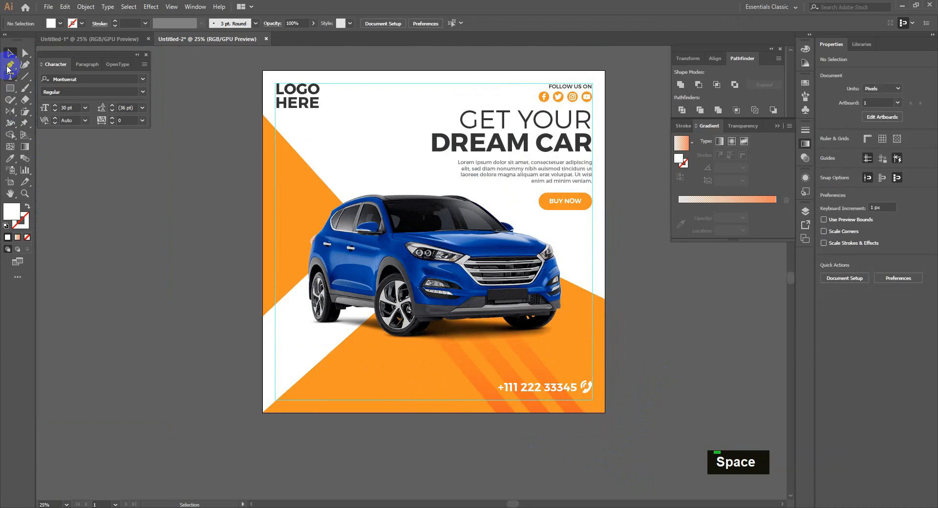
Draw a triangle with the Pen tool at the artboard's top edge, then undo it.
{"action": "left_click", "coordinate": [8, 65]}
{"action": "left_click", "coordinate": [335, 71]}
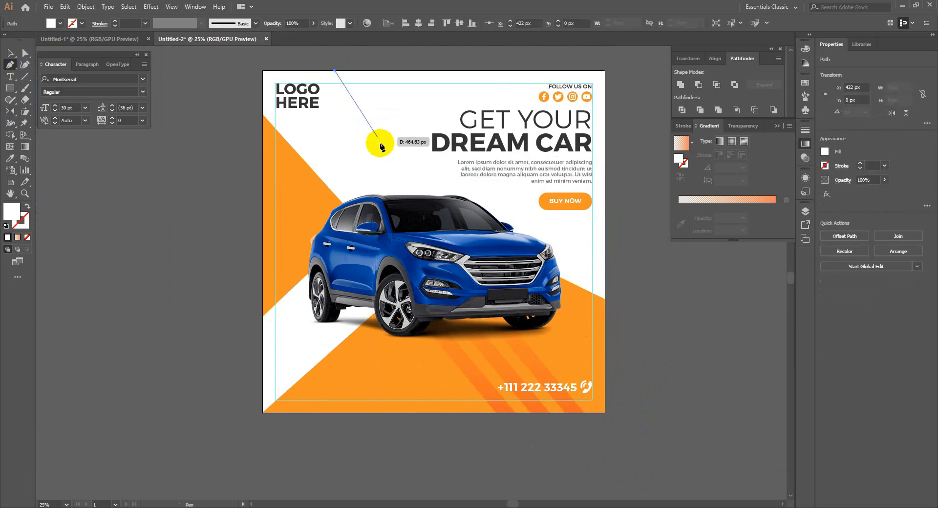
{"action": "left_click", "coordinate": [380, 143]}
{"action": "left_click", "coordinate": [471, 70]}
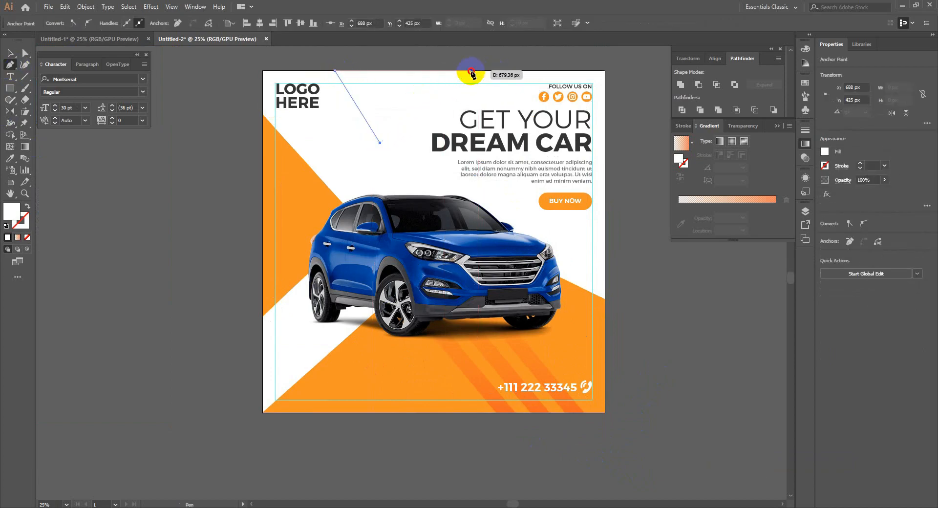
{"action": "left_click", "coordinate": [335, 71]}
{"action": "key", "text": "ctrl+z"}
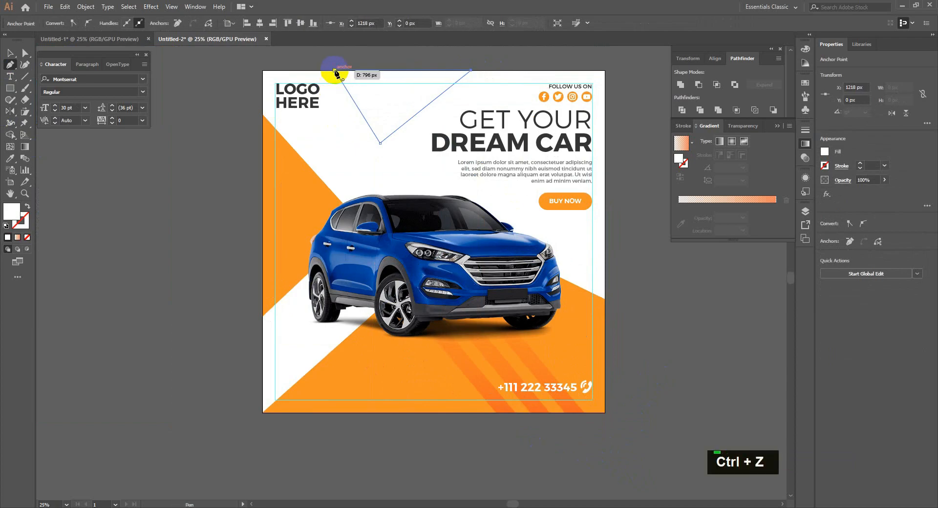
{"action": "key", "text": "ctrl+z"}
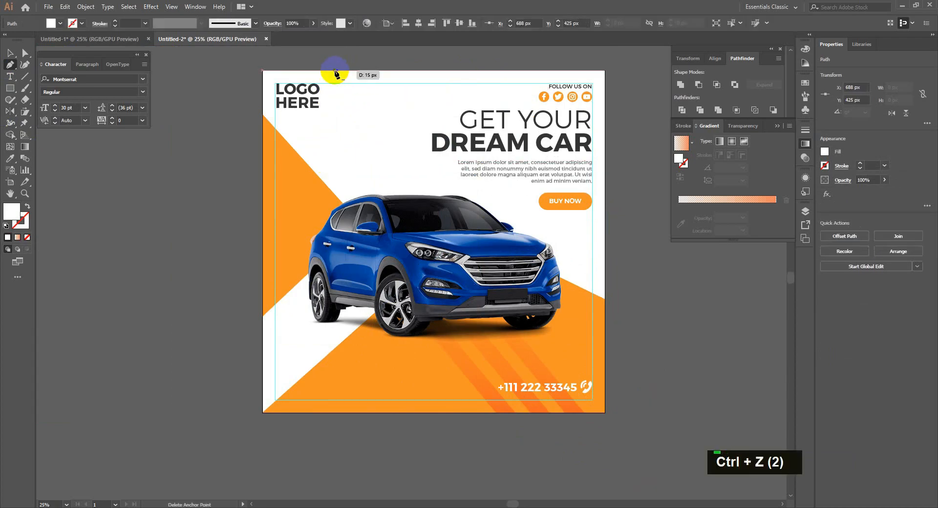
{"action": "key", "text": "ctrl+z"}
Redraw the top-edge triangle and fill it with the flyer's orange using the Eyedropper.
{"action": "left_click", "coordinate": [333, 70]}
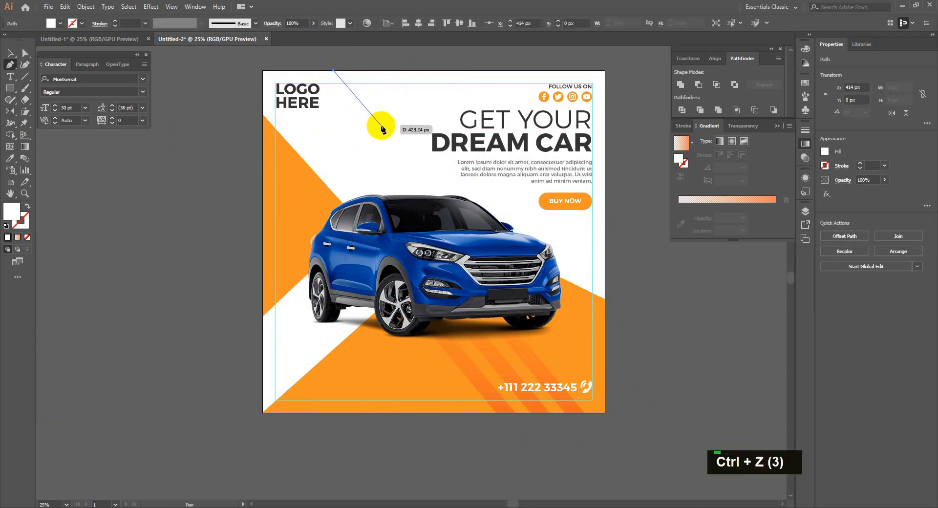
{"action": "left_click", "coordinate": [380, 125]}
{"action": "left_click", "coordinate": [478, 70]}
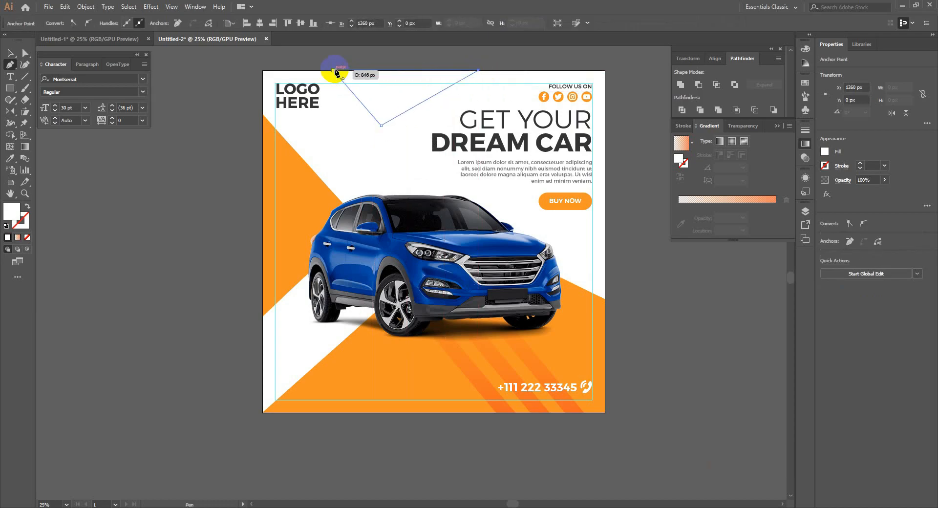
{"action": "key", "text": "i"}
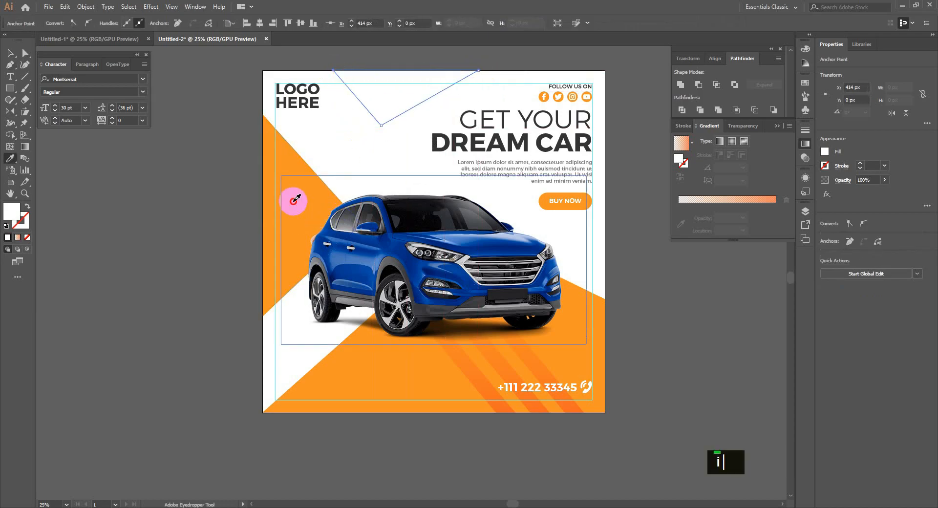
{"action": "left_click", "coordinate": [273, 147]}
{"action": "key", "text": "v"}
{"action": "left_click", "coordinate": [301, 143]}
Draw a second thin shape along the top edge and fill it darker orange E5801A.
{"action": "left_click", "coordinate": [9, 64]}
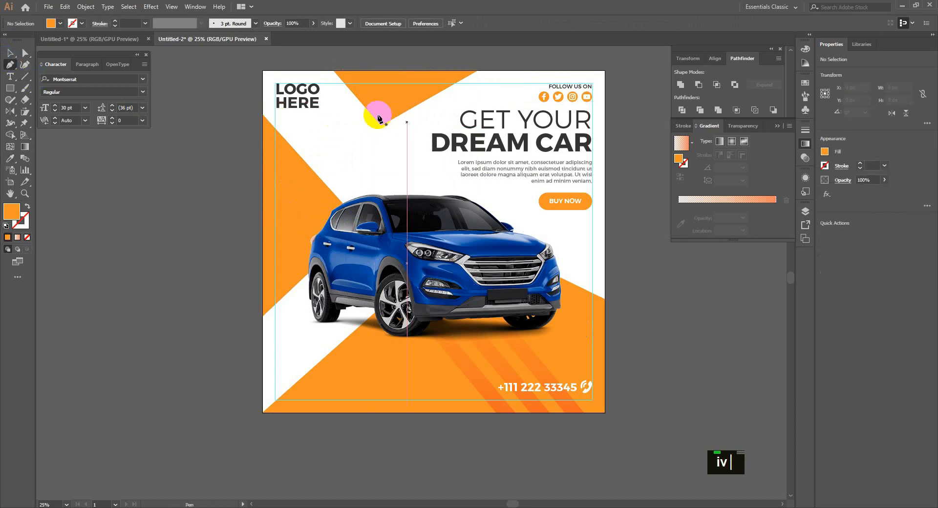
{"action": "left_click", "coordinate": [502, 71]}
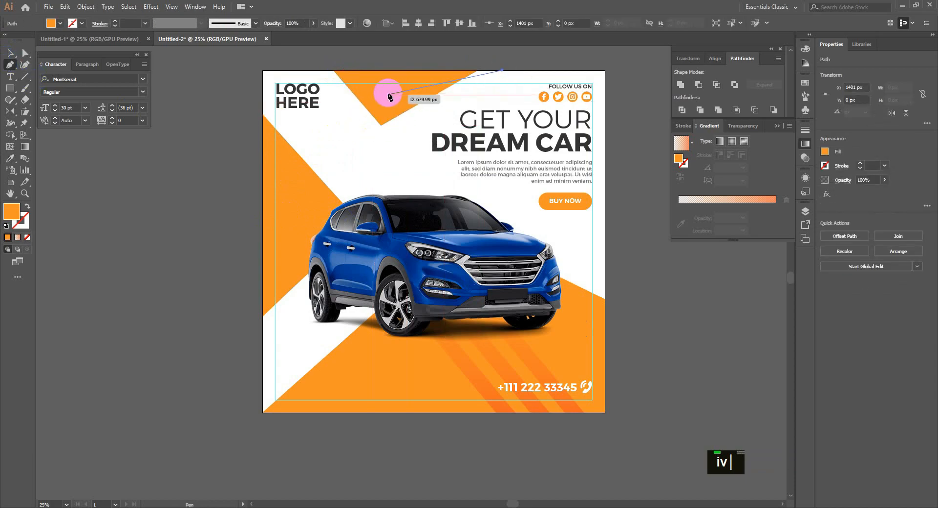
{"action": "left_click", "coordinate": [386, 92]}
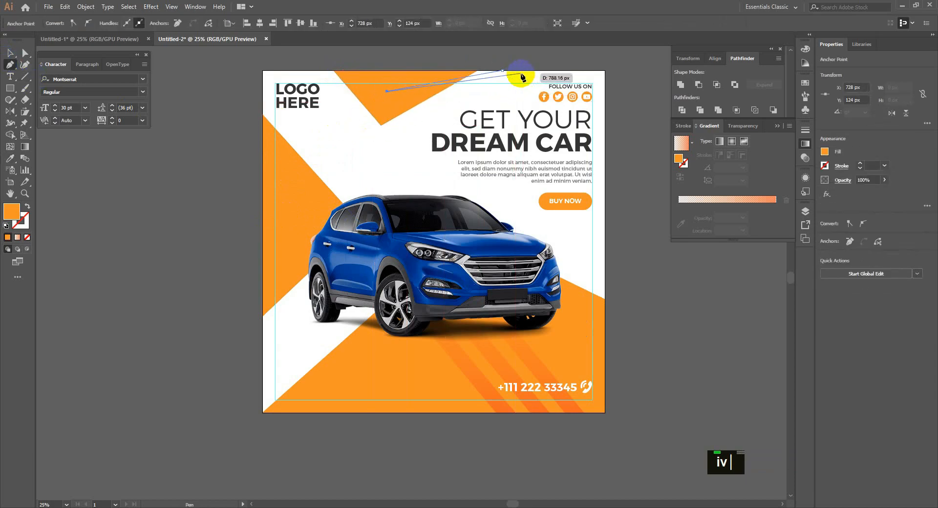
{"action": "left_click", "coordinate": [414, 70]}
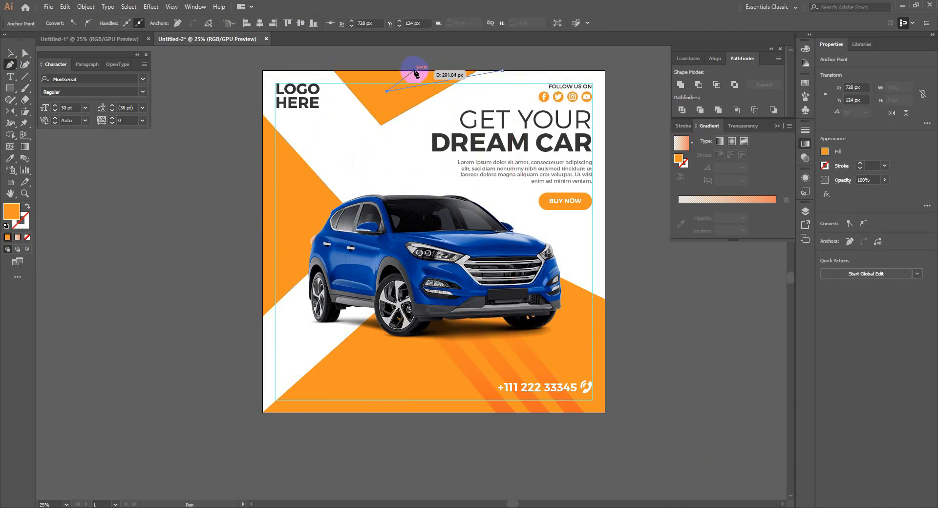
{"action": "left_click", "coordinate": [502, 71]}
{"action": "key", "text": "v"}
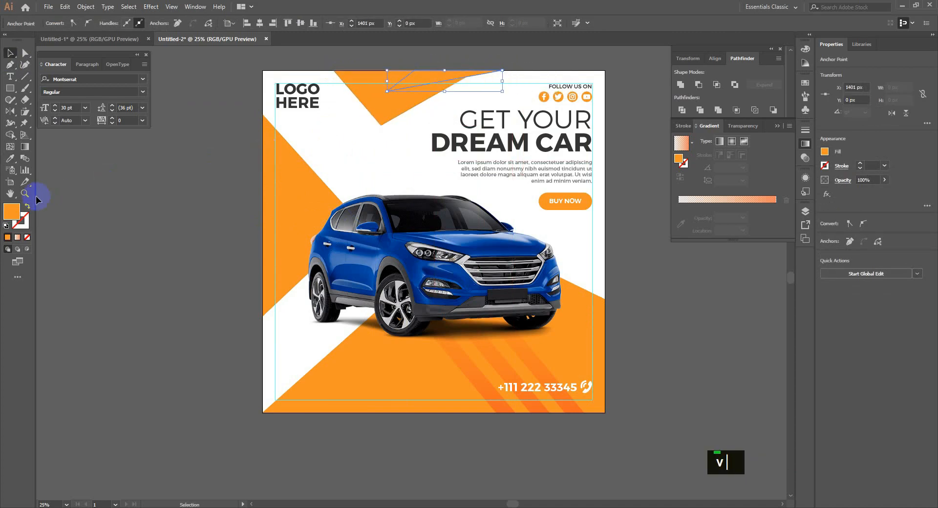
{"action": "double_click", "coordinate": [12, 211]}
{"action": "left_click", "coordinate": [455, 205]}
{"action": "left_click", "coordinate": [555, 197]}
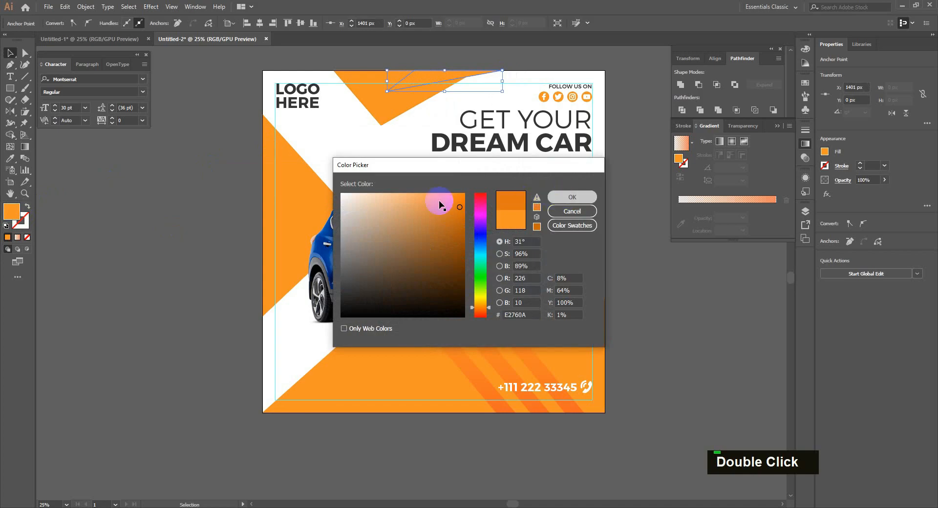
Draw a small triangle just below the top edge and fill it darker orange.
{"action": "left_click", "coordinate": [344, 186]}
{"action": "left_click", "coordinate": [10, 65]}
{"action": "left_click", "coordinate": [386, 90]}
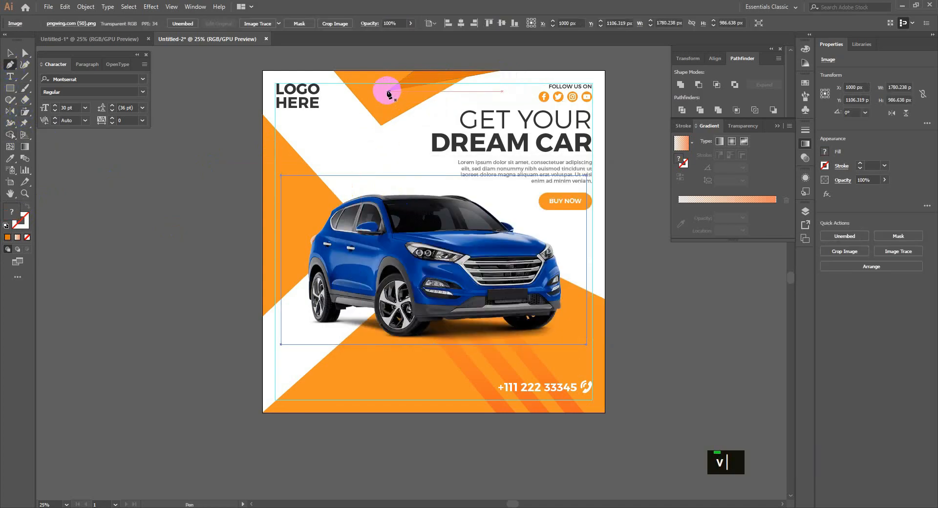
{"action": "left_click", "coordinate": [429, 98]}
{"action": "left_click", "coordinate": [466, 77]}
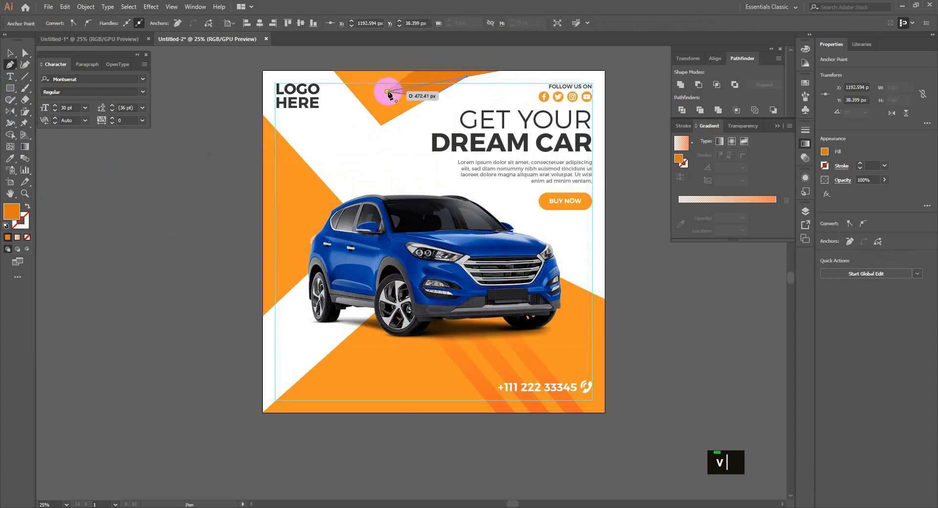
{"action": "left_click", "coordinate": [387, 90]}
{"action": "key", "text": "v"}
{"action": "double_click", "coordinate": [10, 213]}
{"action": "left_click", "coordinate": [462, 220]}
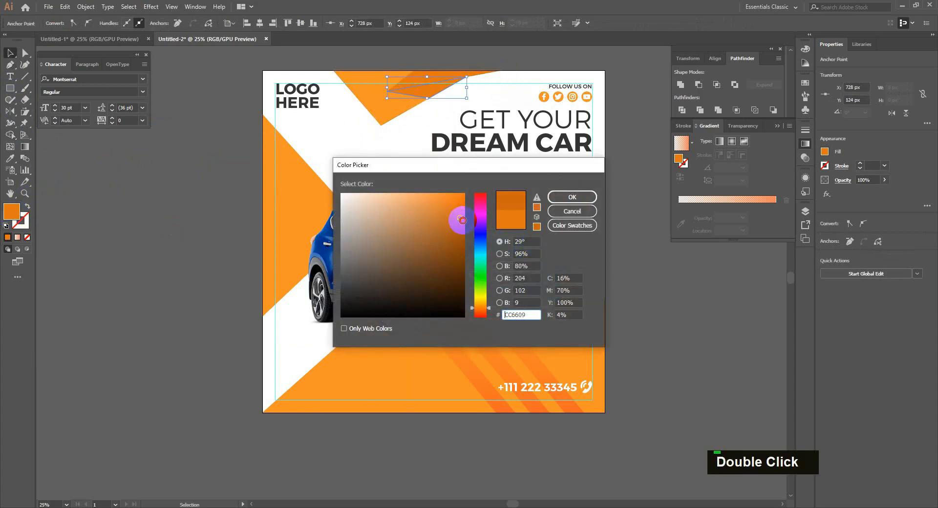
{"action": "left_click", "coordinate": [560, 197]}
{"action": "left_click", "coordinate": [377, 168]}
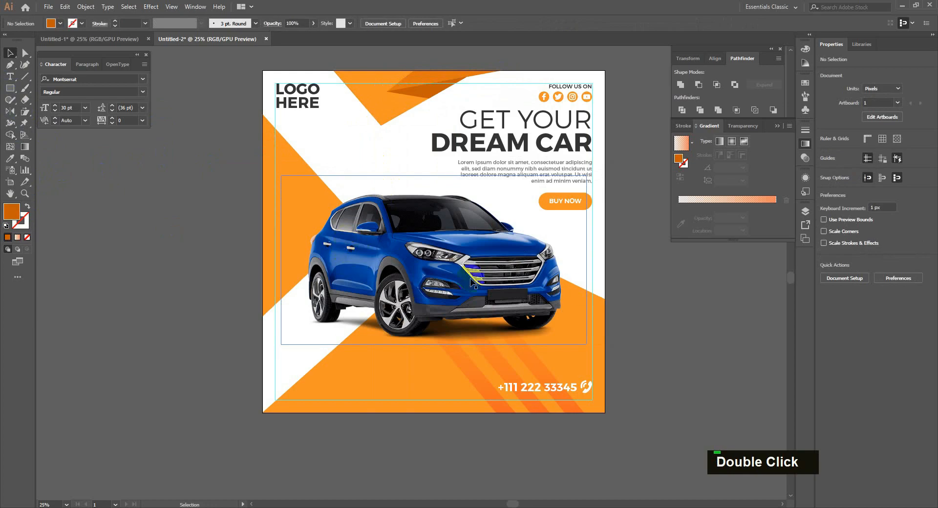
Nudge the headline, paragraph and BUY NOW button down slightly, leaving the car in place.
{"action": "left_click_drag", "start_coordinate": [613, 212], "coordinate": [610, 219]}
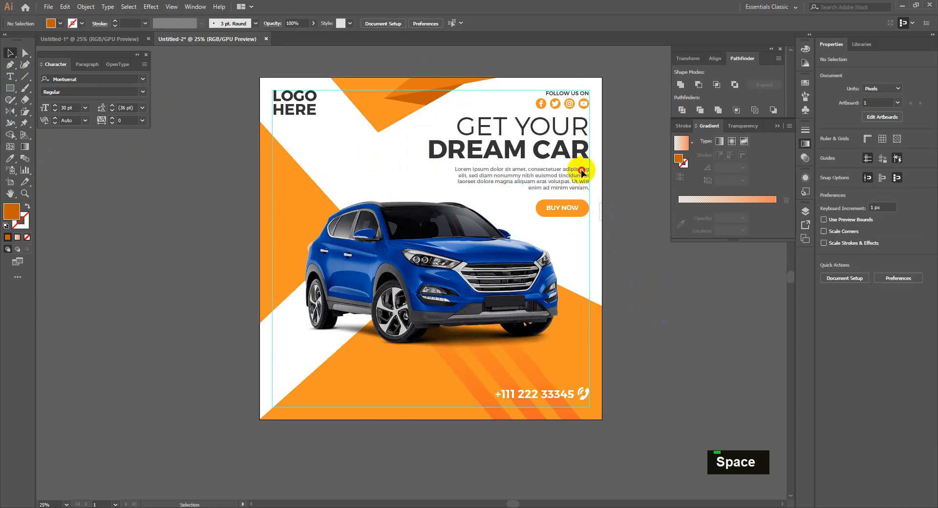
{"action": "left_click_drag", "start_coordinate": [581, 171], "coordinate": [578, 157]}
{"action": "left_click", "coordinate": [517, 227], "text": "shift"}
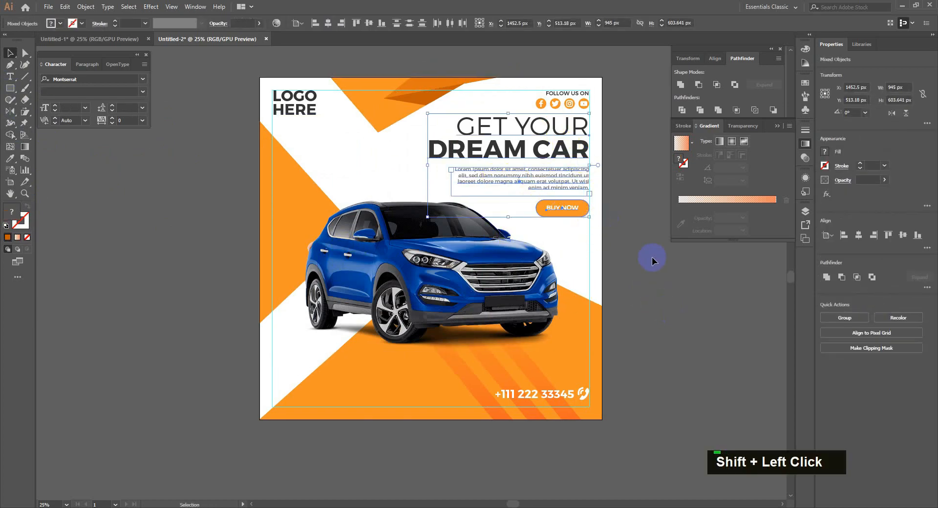
{"action": "key", "text": "shift+Down"}
{"action": "key", "text": "shift+Down"}
{"action": "key", "text": "shift+Down"}
{"action": "key", "text": "shift+Down"}
{"action": "key", "text": "shift+Up"}
{"action": "key", "text": "shift+Down"}
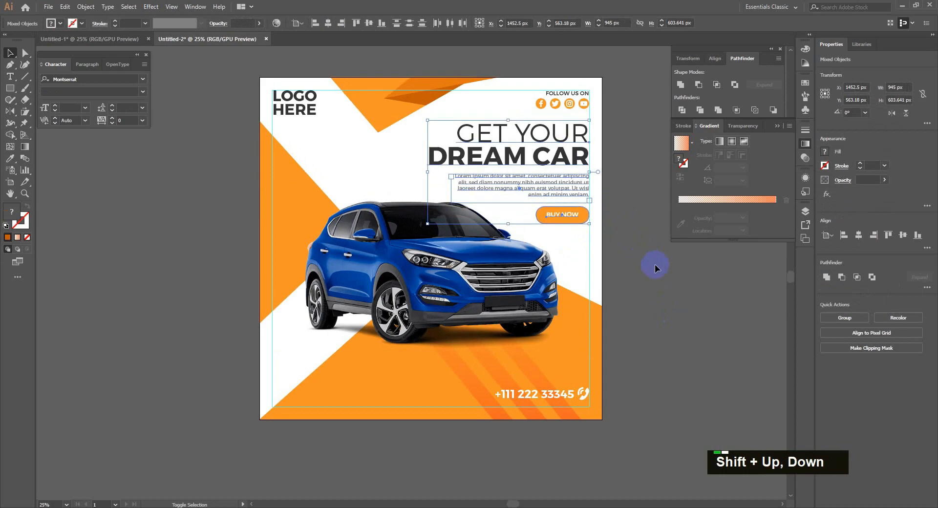
{"action": "left_click", "coordinate": [658, 271]}
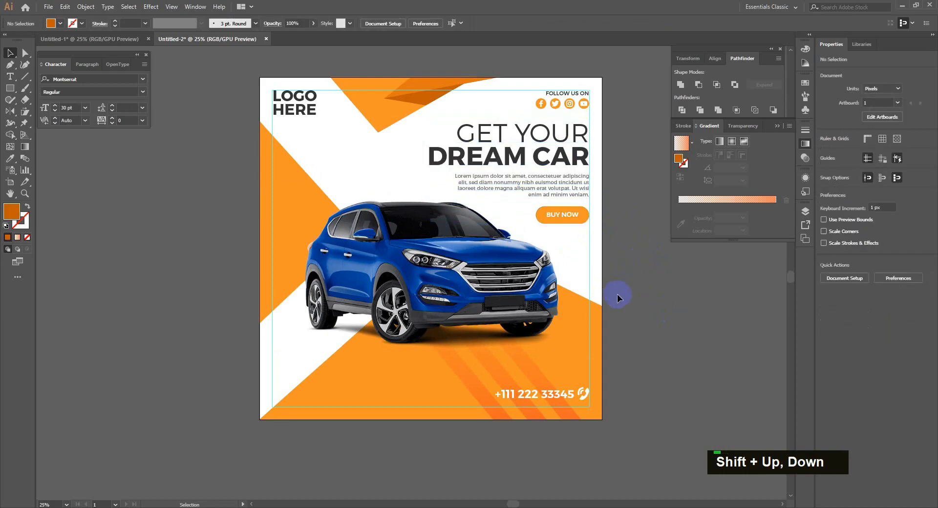
Copy the globe icon from Untitled-1 into the ad's bottom-left footer and resize it.
{"action": "left_click", "coordinate": [123, 39]}
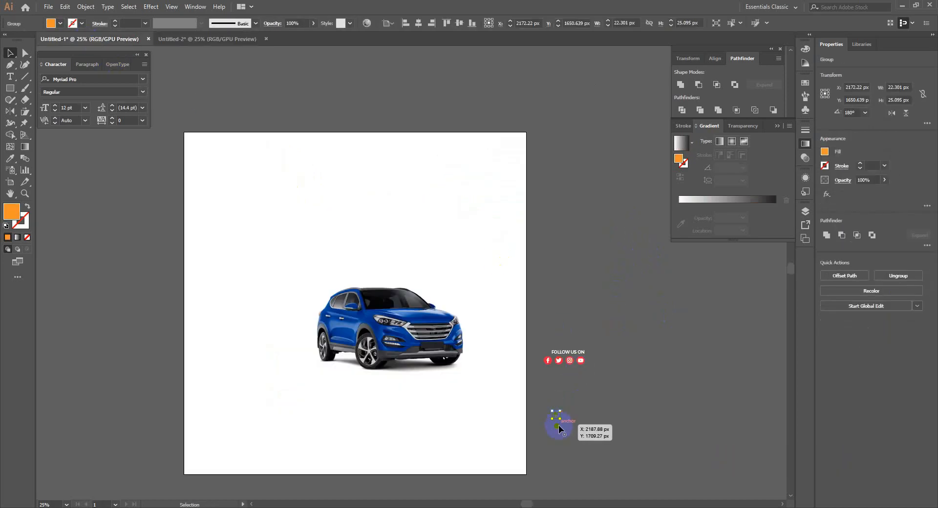
{"action": "left_click", "coordinate": [557, 419]}
{"action": "key", "text": "ctrl+c"}
{"action": "left_click", "coordinate": [211, 39]}
{"action": "key", "text": "ctrl+v"}
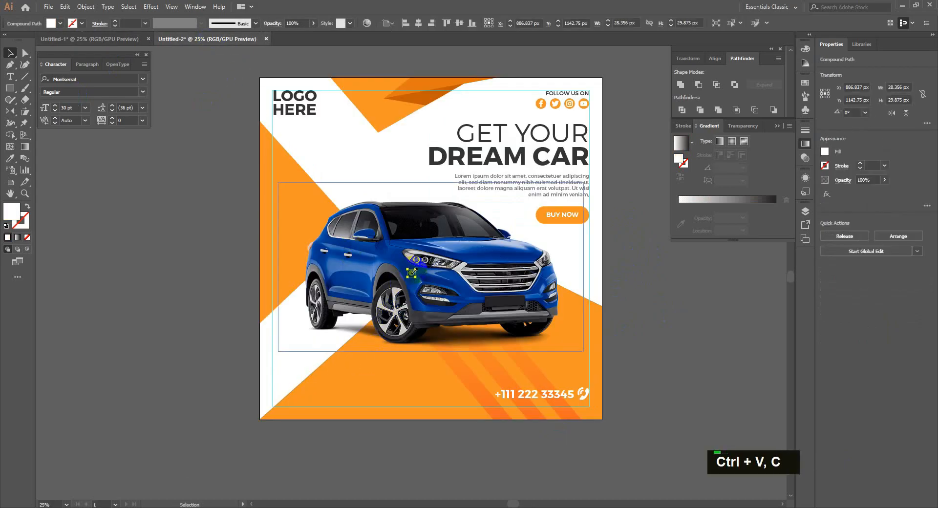
{"action": "left_click_drag", "start_coordinate": [411, 272], "coordinate": [322, 377]}
{"action": "left_click", "coordinate": [297, 433]}
{"action": "scroll", "coordinate": [296, 432], "scroll_direction": "up", "scroll_amount": 2}
{"action": "scroll", "coordinate": [296, 433], "scroll_direction": "down", "scroll_amount": 1}
{"action": "left_click", "coordinate": [312, 385]}
{"action": "left_click", "coordinate": [404, 435]}
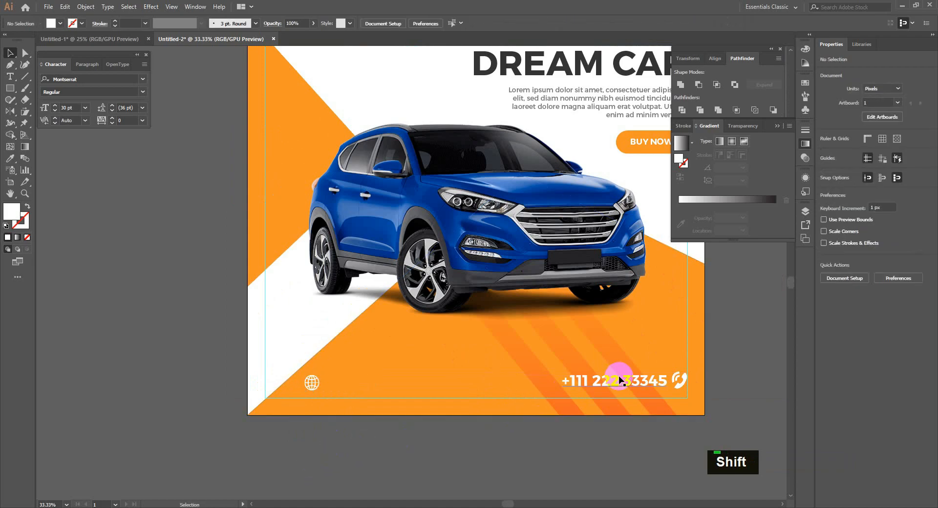
{"action": "left_click_drag", "start_coordinate": [615, 377], "coordinate": [379, 399]}
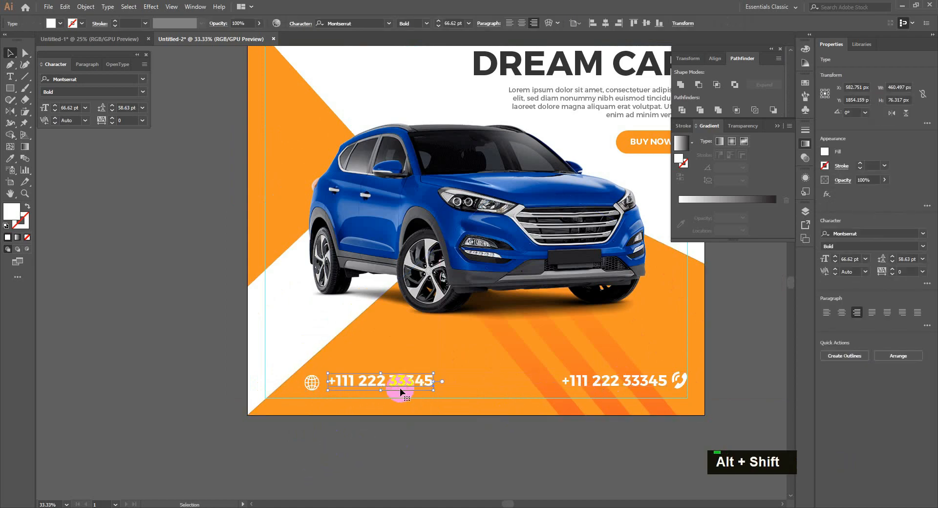
{"action": "left_click", "coordinate": [313, 385], "text": "shift"}
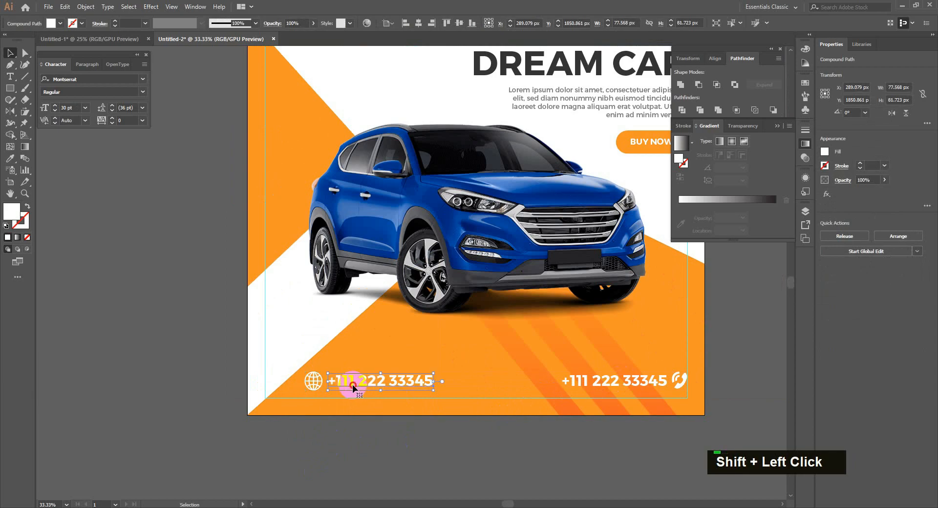
{"action": "double_click", "coordinate": [358, 384]}
{"action": "type", "text": "www"}
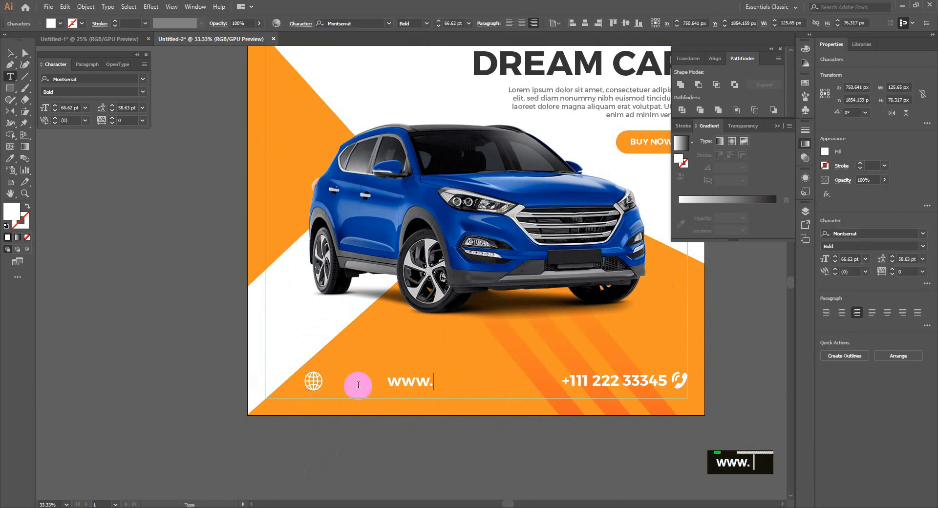
{"action": "type", "text": ".ursiten"}
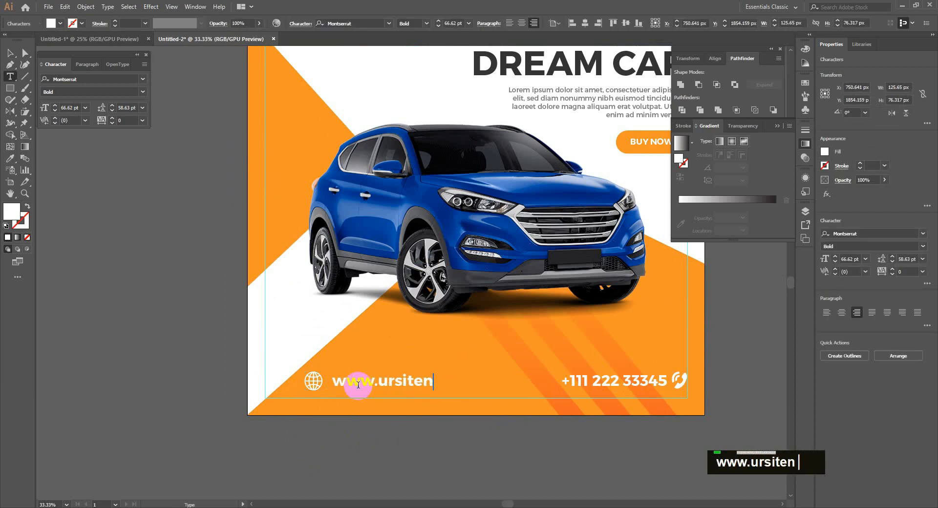
{"action": "type", "text": "ame.com"}
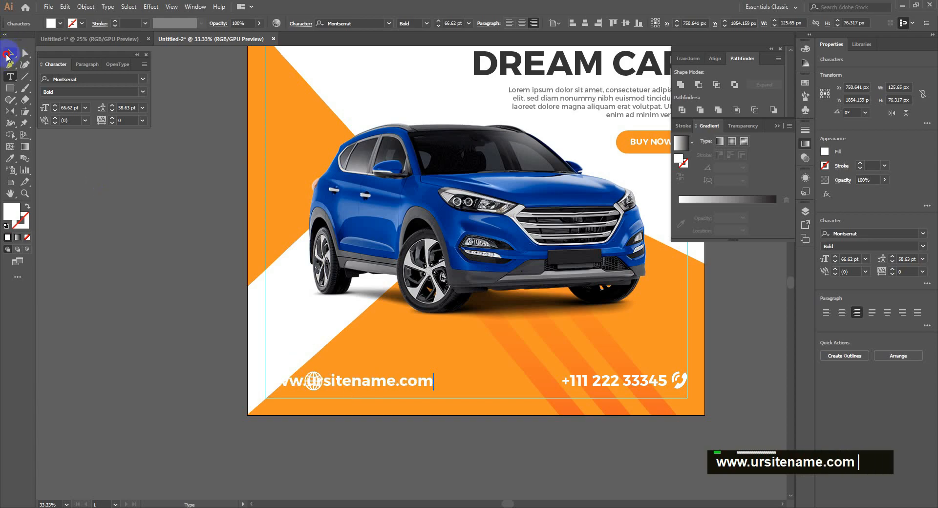
{"action": "left_click", "coordinate": [7, 55]}
{"action": "left_click_drag", "start_coordinate": [348, 380], "coordinate": [414, 382]}
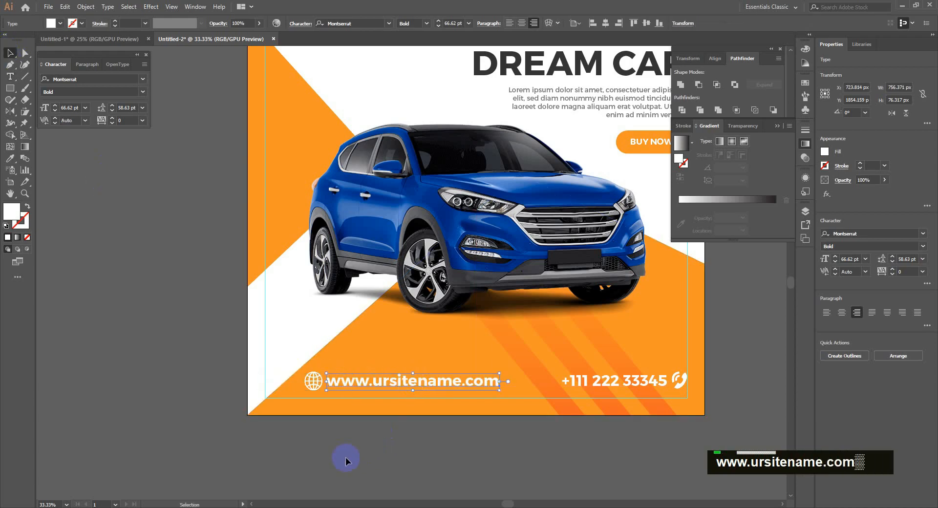
{"action": "left_click", "coordinate": [344, 458]}
{"action": "scroll", "coordinate": [332, 446], "scroll_direction": "down", "scroll_amount": 1, "text": "alt"}
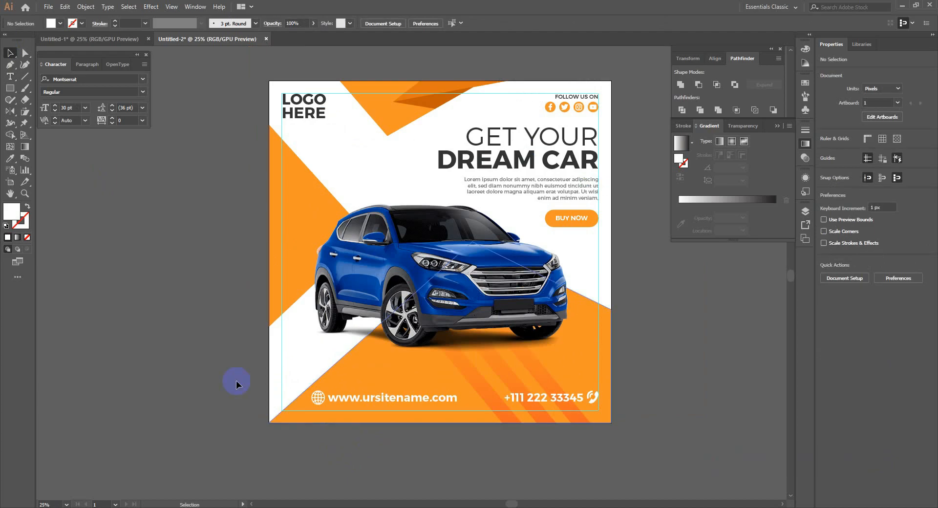
Draw a tall sliver from the left edge up toward the logo, filled with the sampled orange.
{"action": "left_click", "coordinate": [12, 66]}
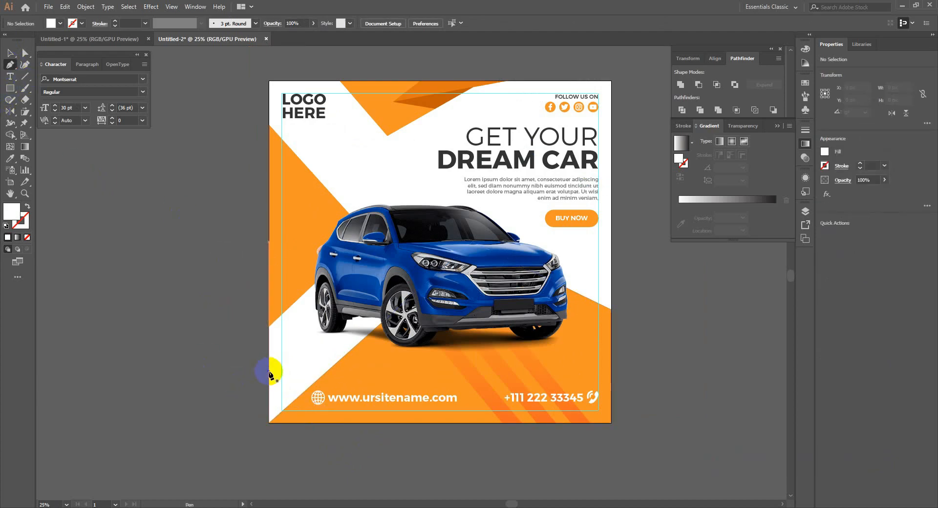
{"action": "left_click", "coordinate": [268, 372]}
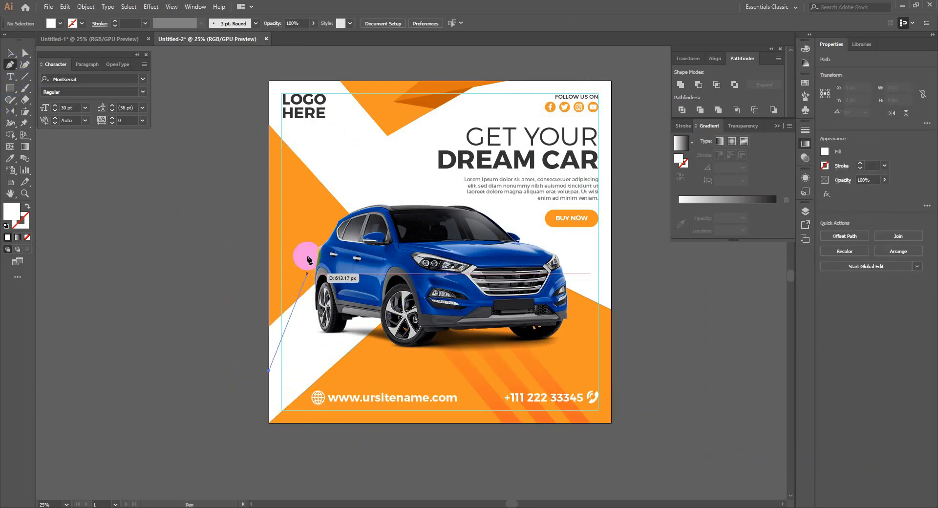
{"action": "left_click", "coordinate": [318, 137]}
{"action": "left_click", "coordinate": [268, 239]}
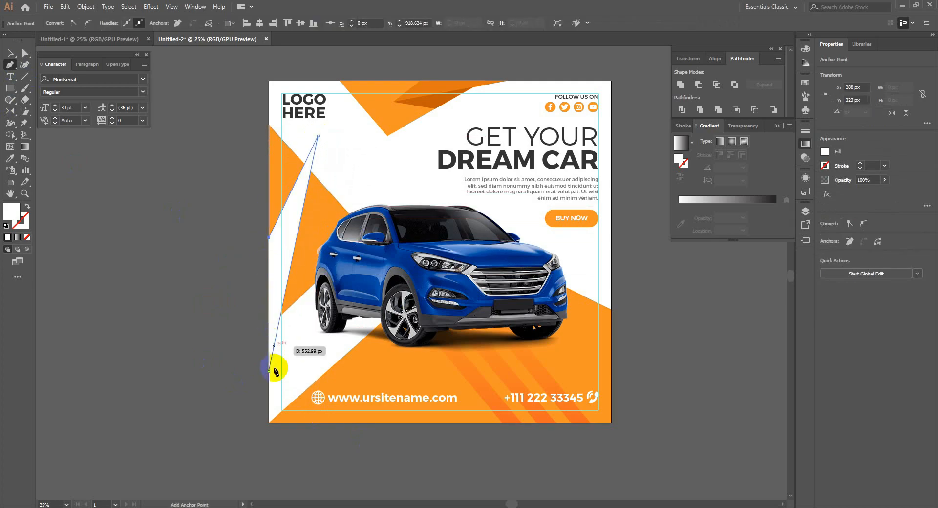
{"action": "left_click", "coordinate": [268, 371]}
{"action": "key", "text": "i"}
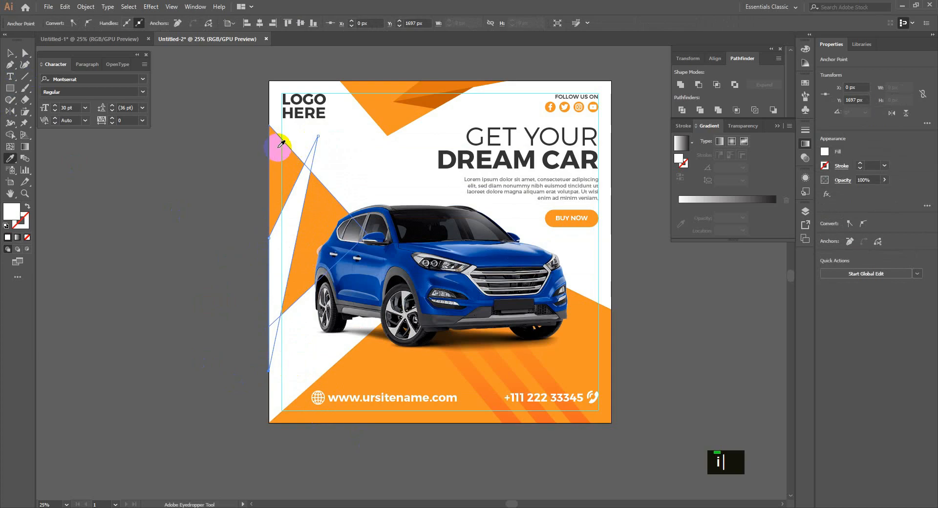
{"action": "left_click", "coordinate": [293, 236]}
{"action": "key", "text": "v"}
Sample the darker orange and draw a second triangle at the sliver's tip in that colour.
{"action": "key", "text": "i"}
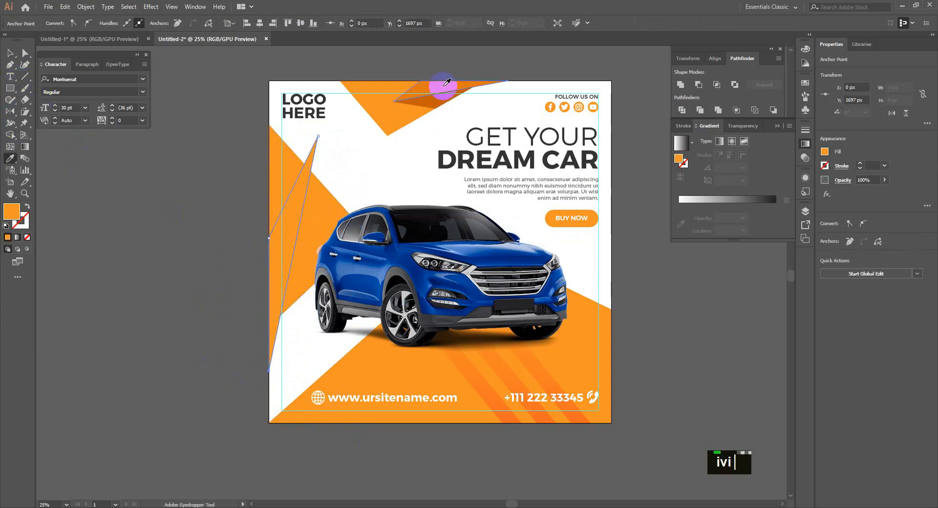
{"action": "left_click", "coordinate": [443, 89]}
{"action": "key", "text": "v"}
{"action": "left_click", "coordinate": [210, 146]}
{"action": "left_click", "coordinate": [13, 63]}
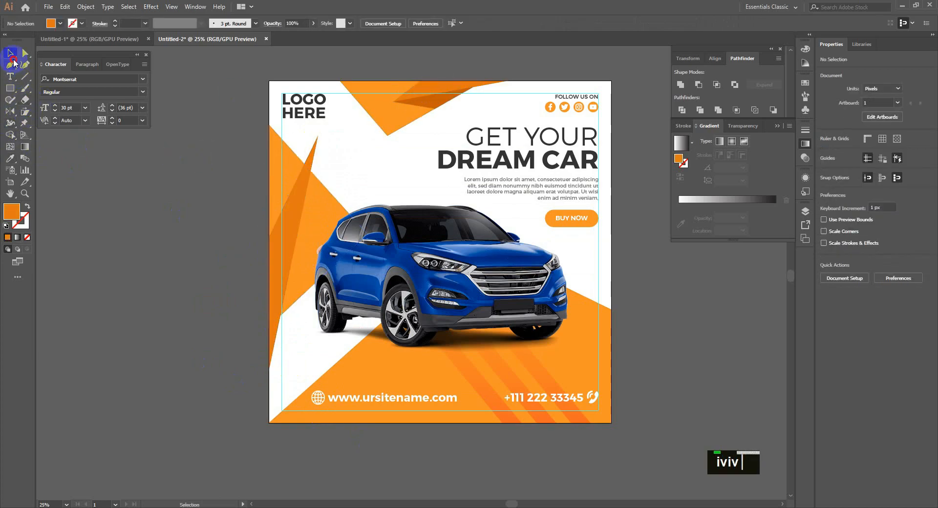
{"action": "scroll", "coordinate": [321, 132], "scroll_direction": "up", "scroll_amount": 1}
{"action": "left_click", "coordinate": [315, 133]}
{"action": "left_click", "coordinate": [337, 244]}
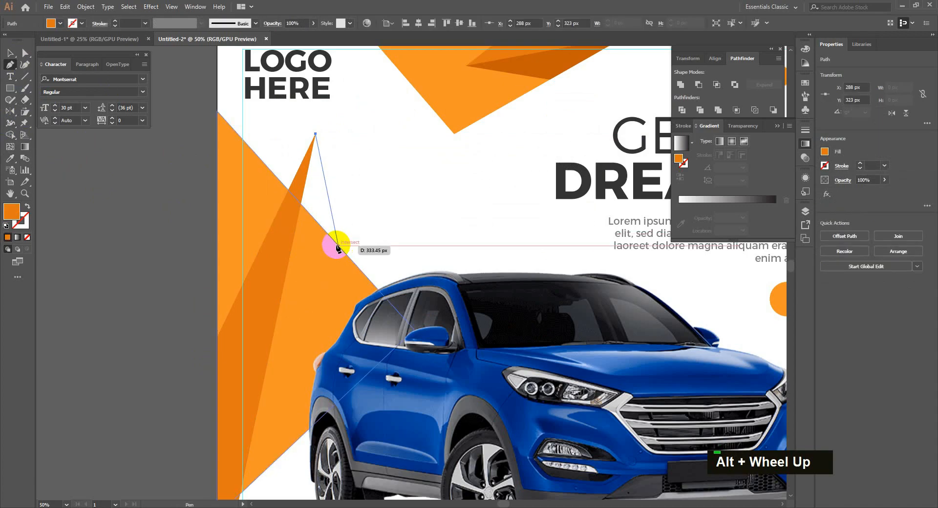
{"action": "left_click", "coordinate": [300, 204]}
{"action": "left_click", "coordinate": [315, 134]}
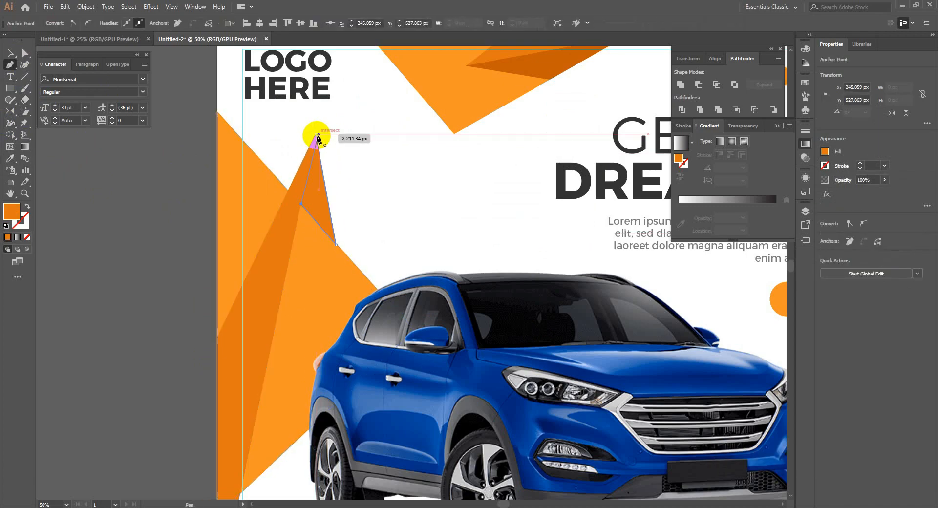
{"action": "key", "text": "v"}
{"action": "left_click", "coordinate": [392, 240]}
{"action": "scroll", "coordinate": [325, 297], "scroll_direction": "down", "scroll_amount": 2}
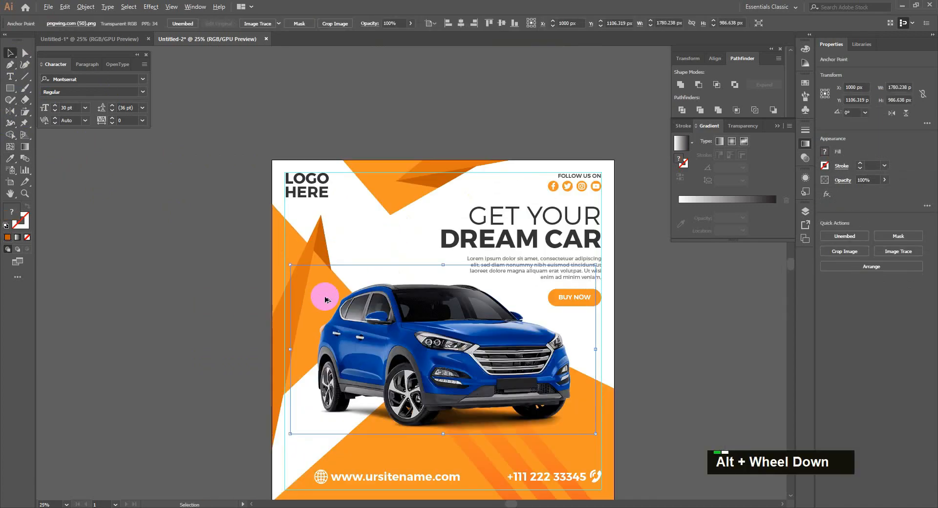
{"action": "left_click_drag", "start_coordinate": [220, 352], "coordinate": [224, 310]}
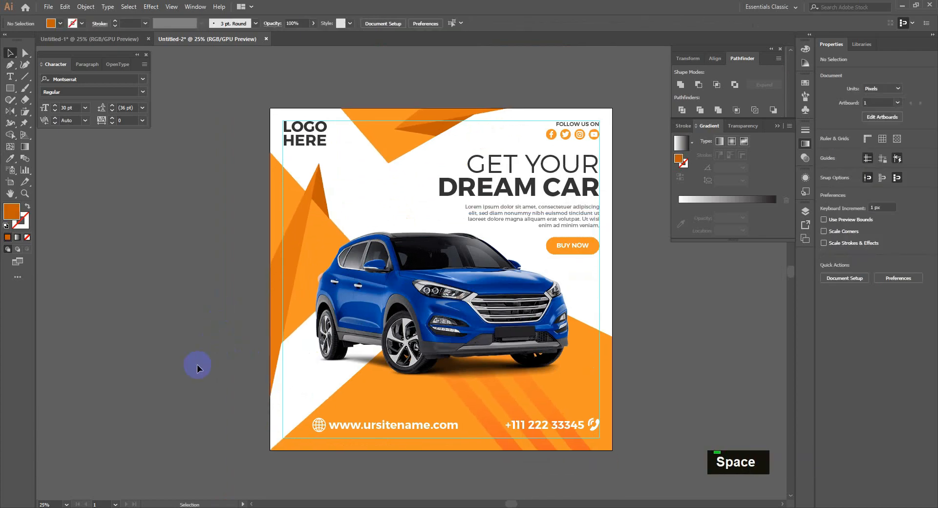